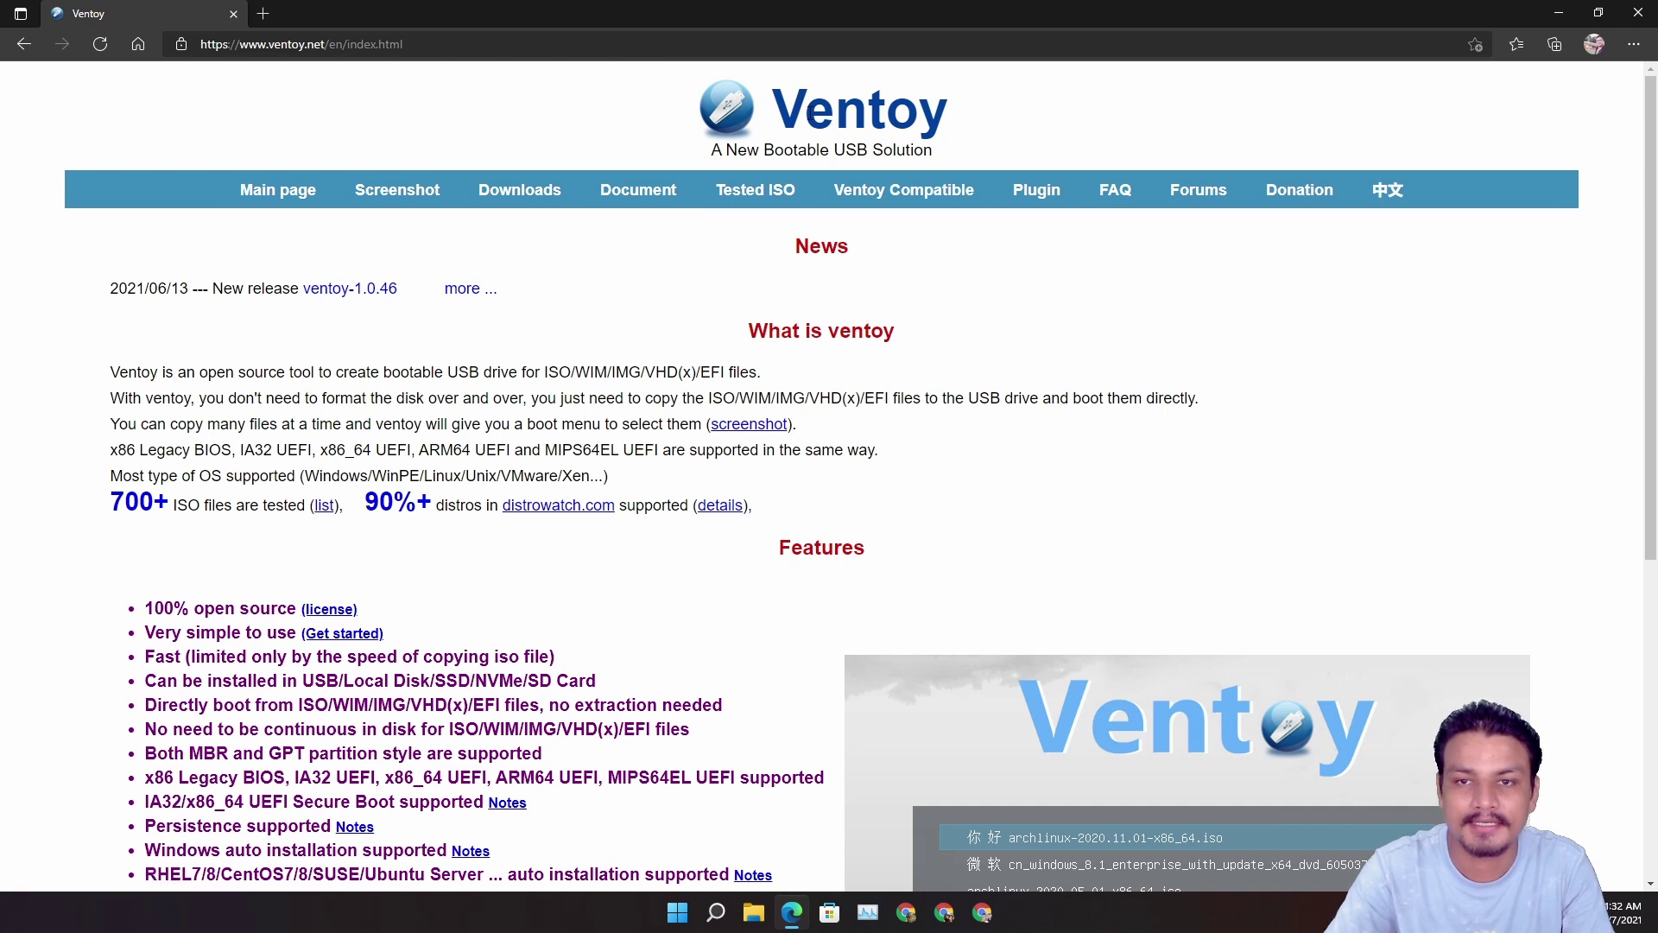
# - Highlight the Ventoy title, then go to the Downloads page listing the 1.0.46 binaries
pyautogui.moveTo(780, 113); pyautogui.dragTo(949, 114)
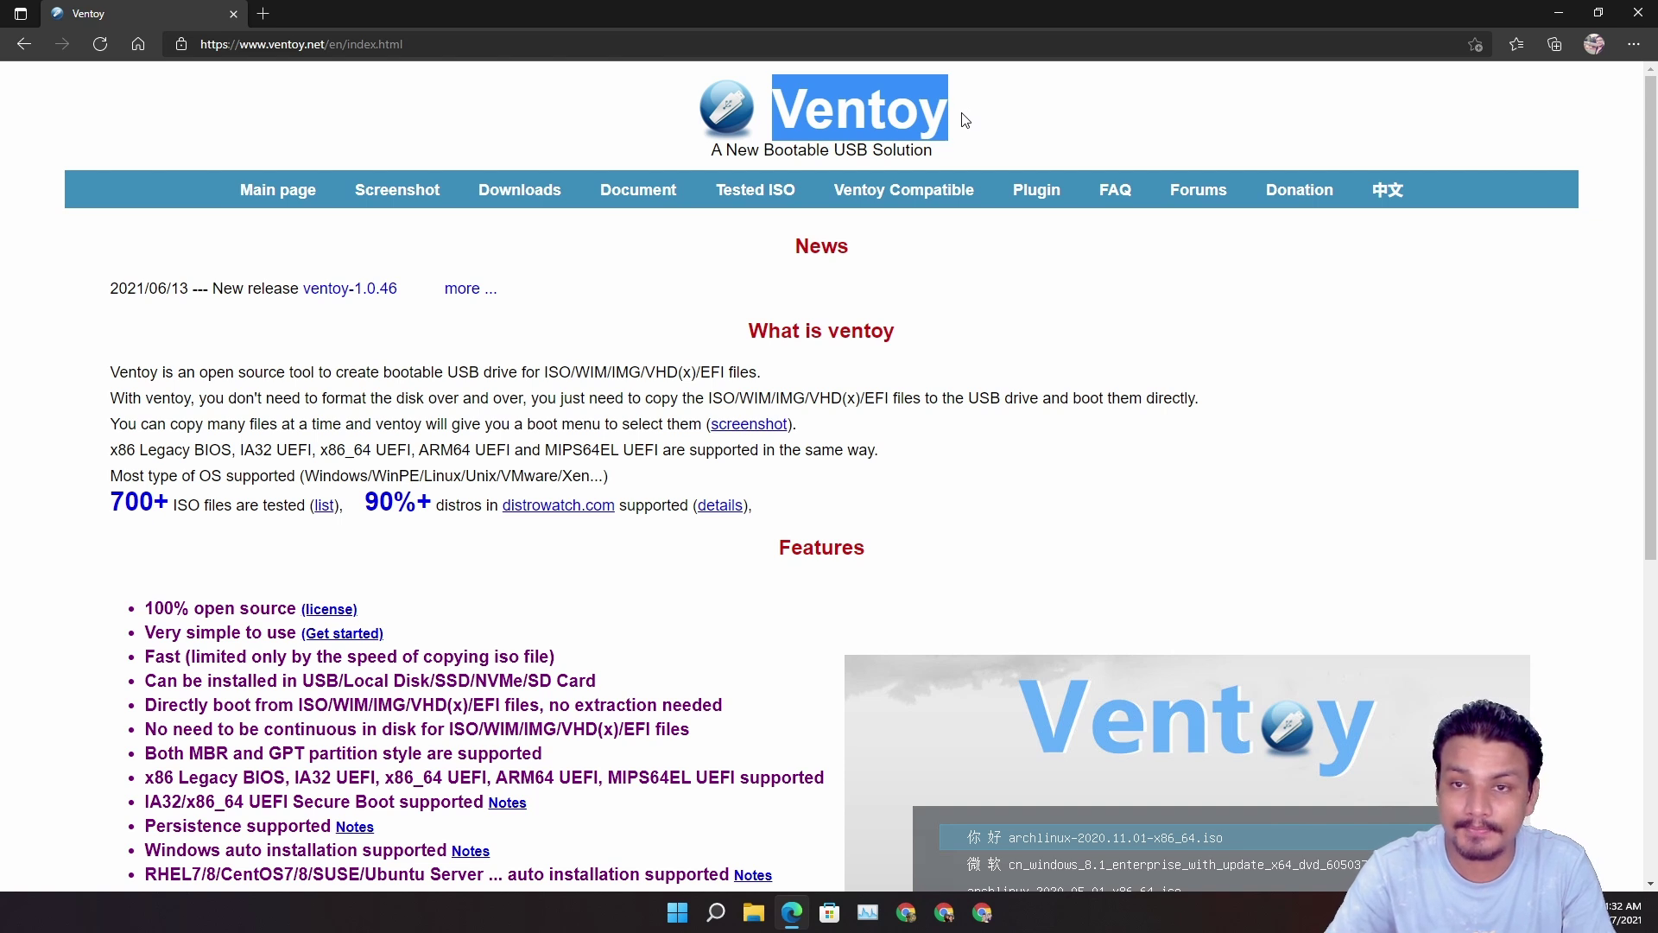
pyautogui.click(947, 109)
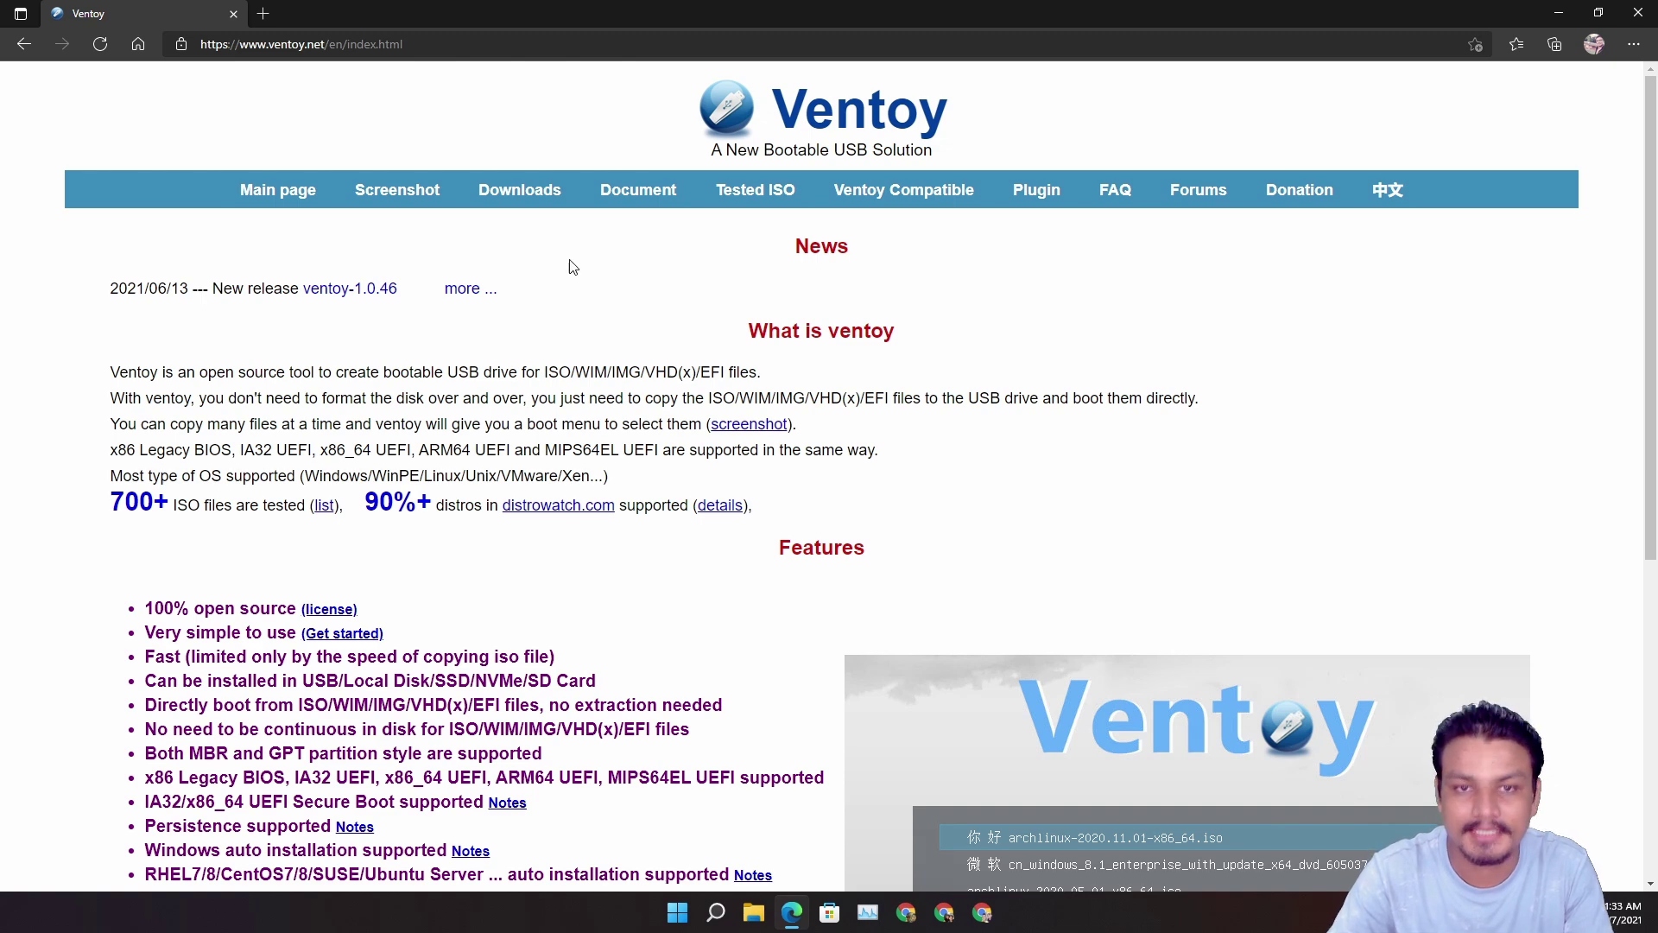
pyautogui.click(520, 192)
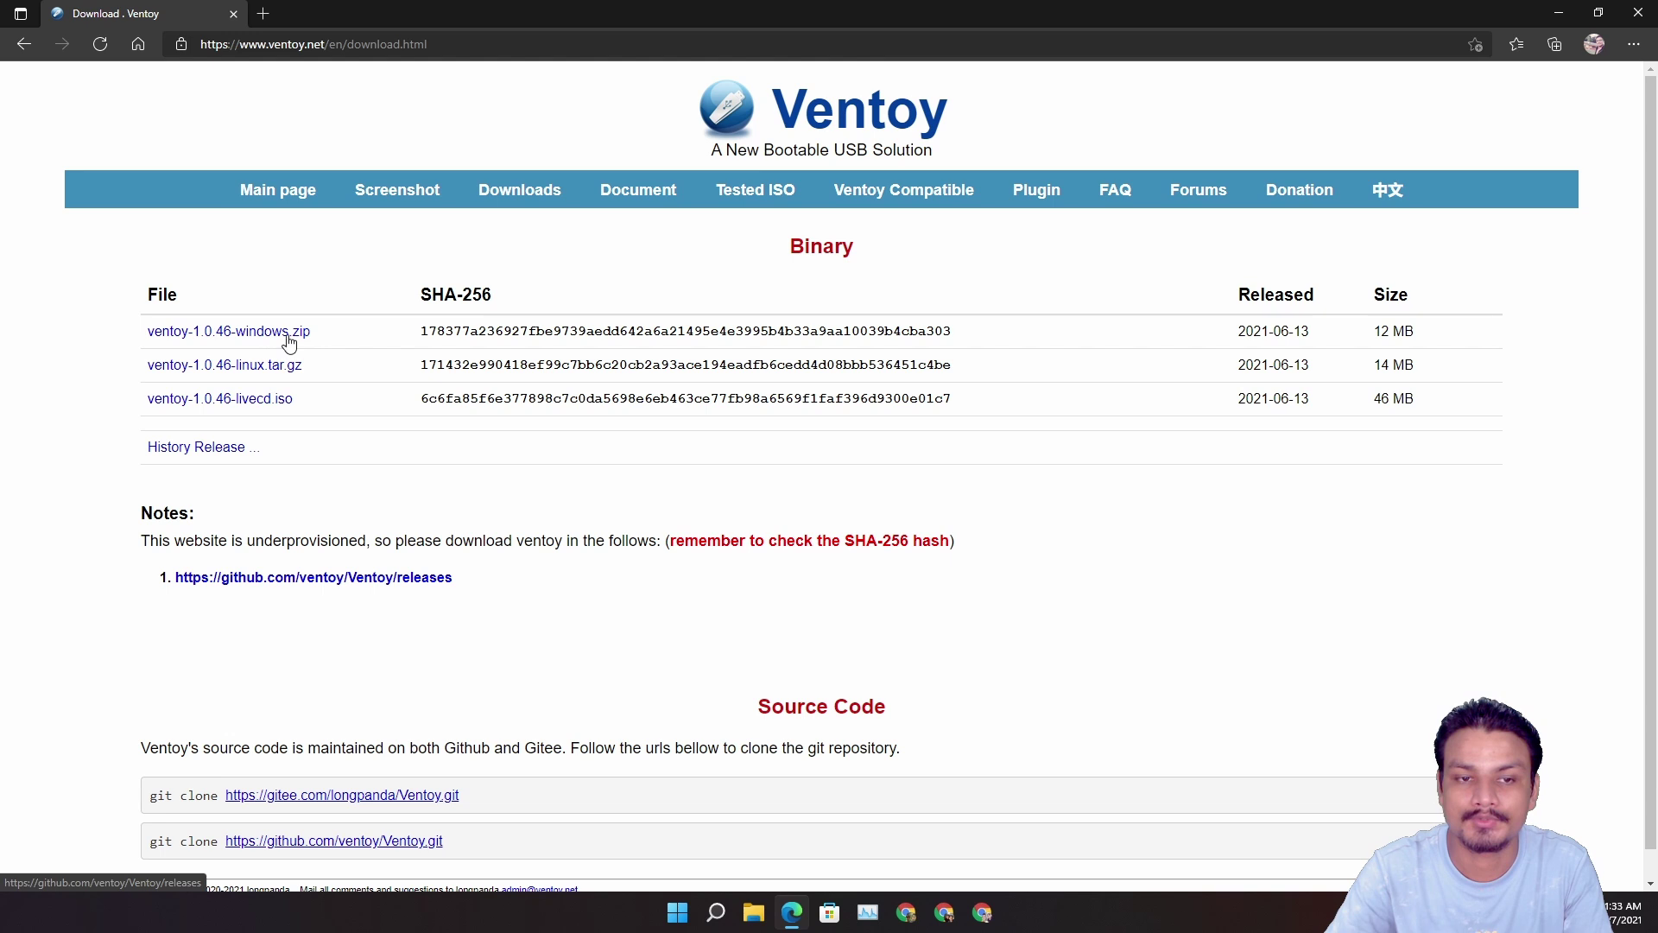
# - Download ventoy-1.0.46-windows.zip from the GitHub release assets and show it in its folder
pyautogui.click(264, 337)
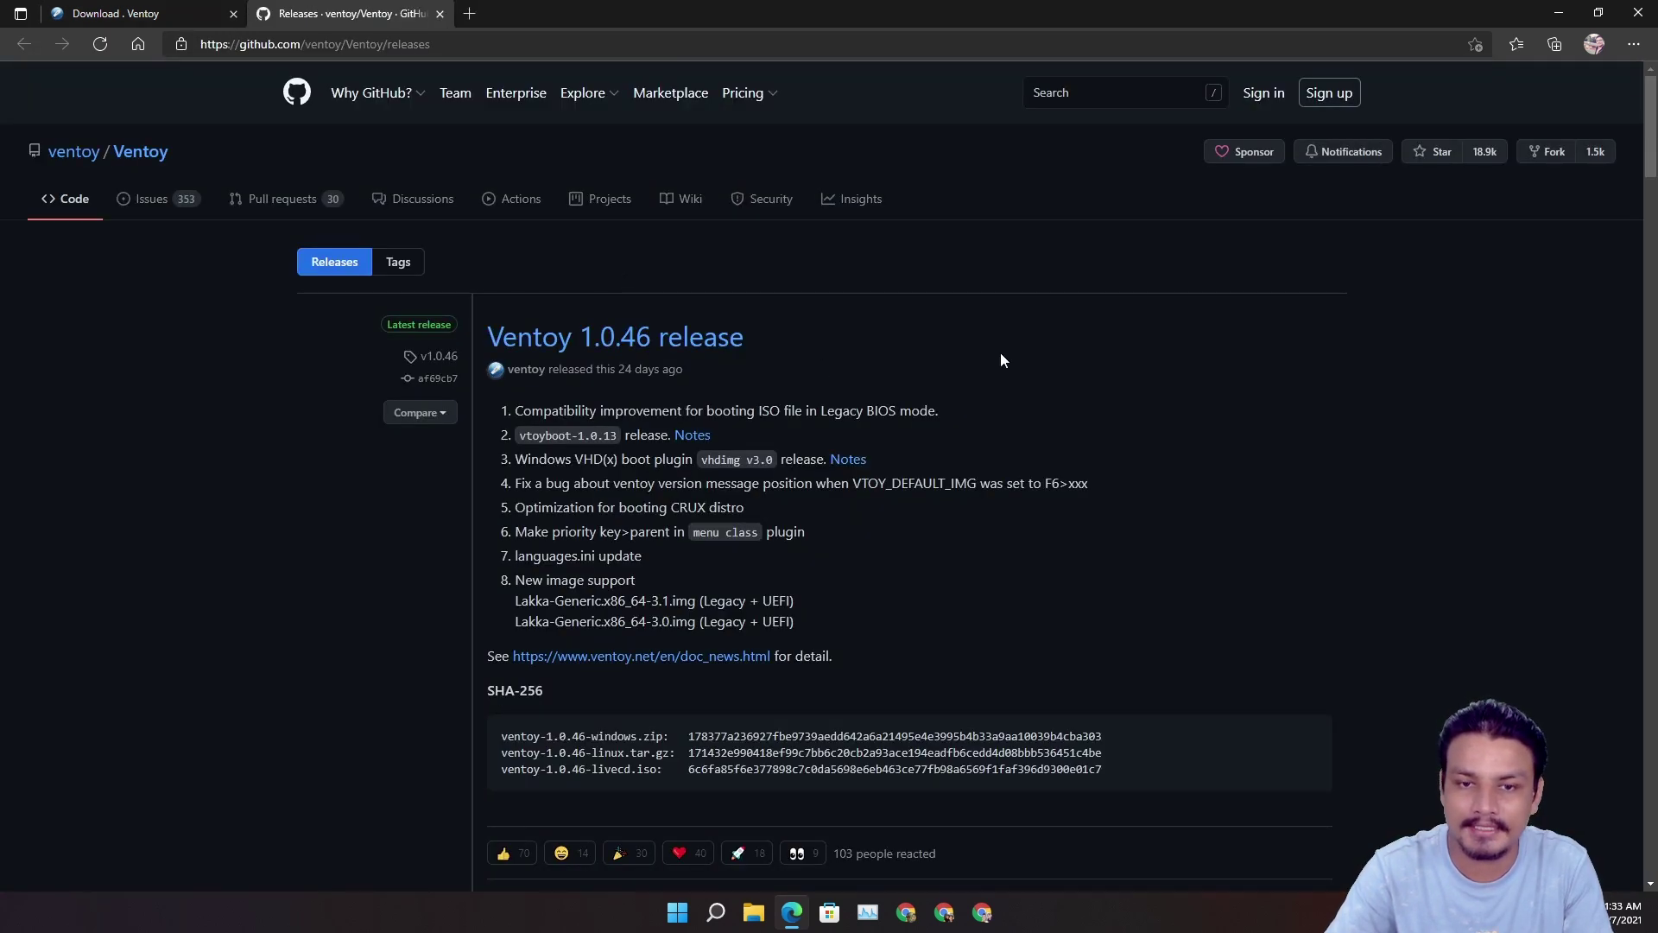
pyautogui.scroll(-5, 1000, 353)
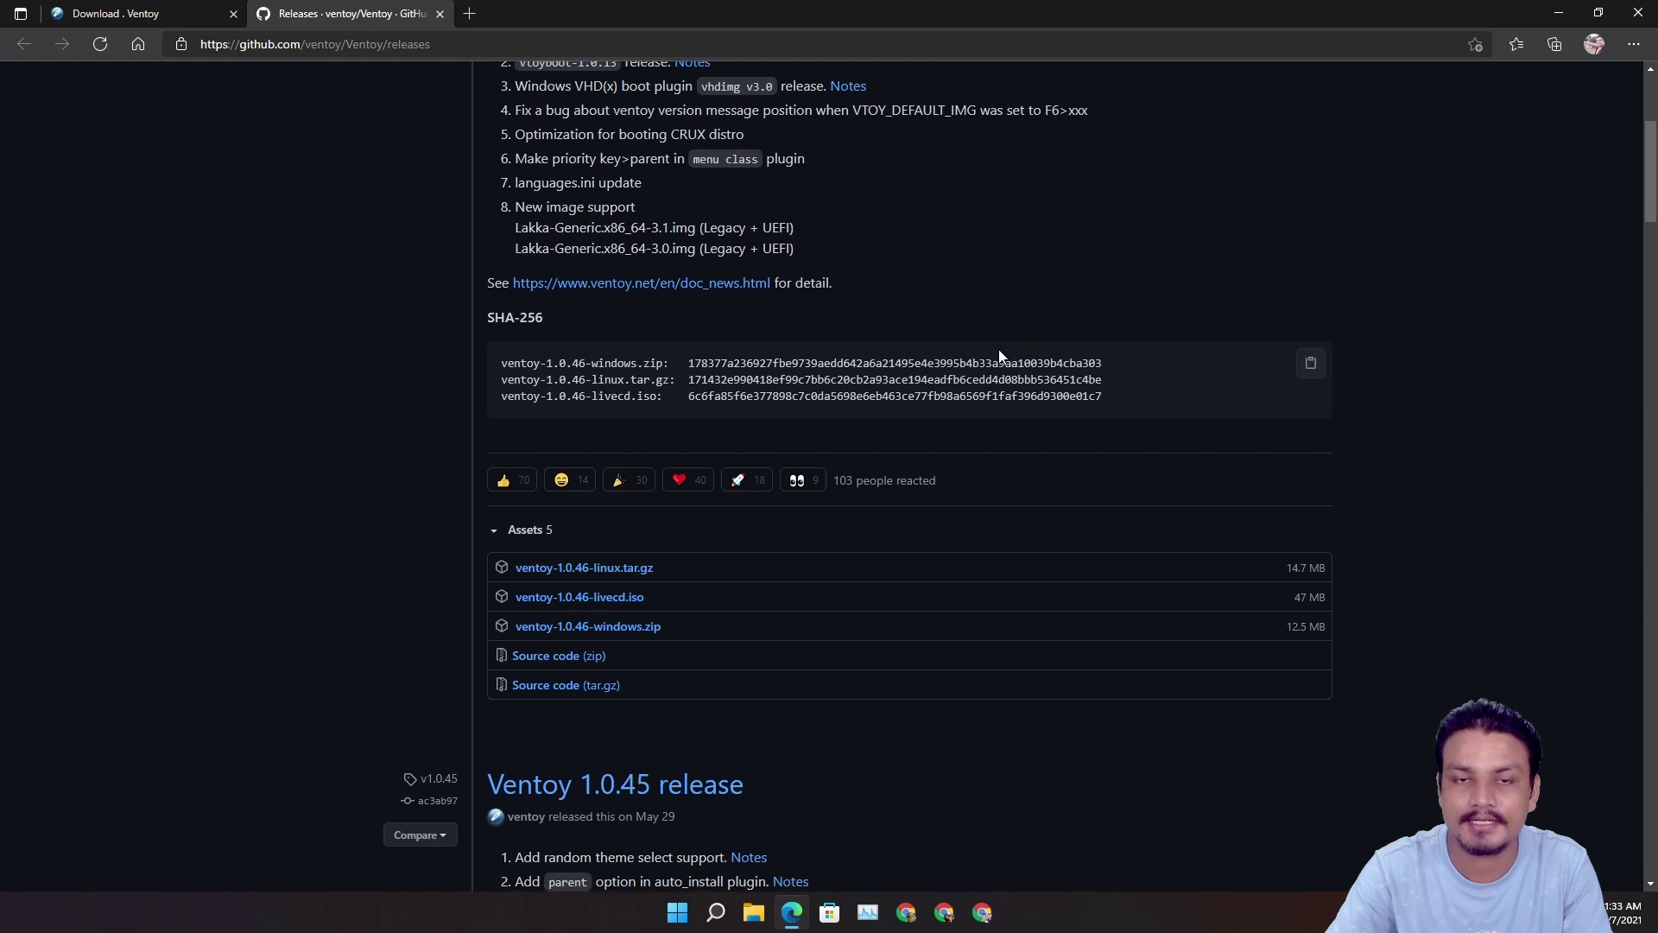
pyautogui.scroll(4, 999, 350)
pyautogui.scroll(-3, 817, 481)
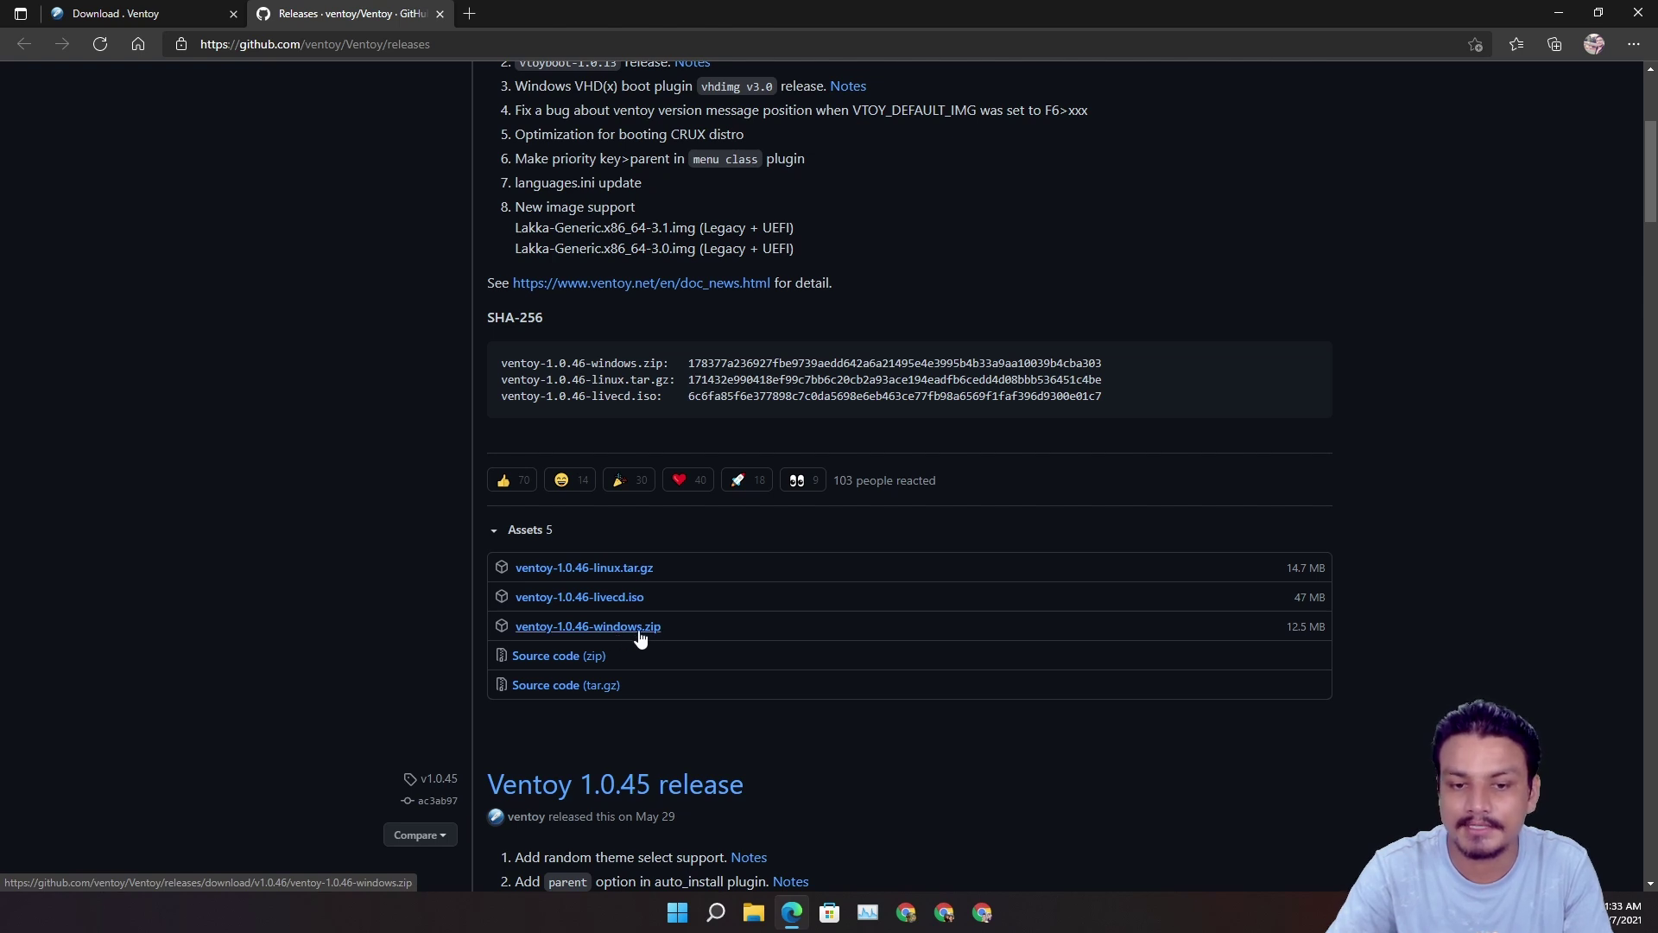
pyautogui.click(607, 634)
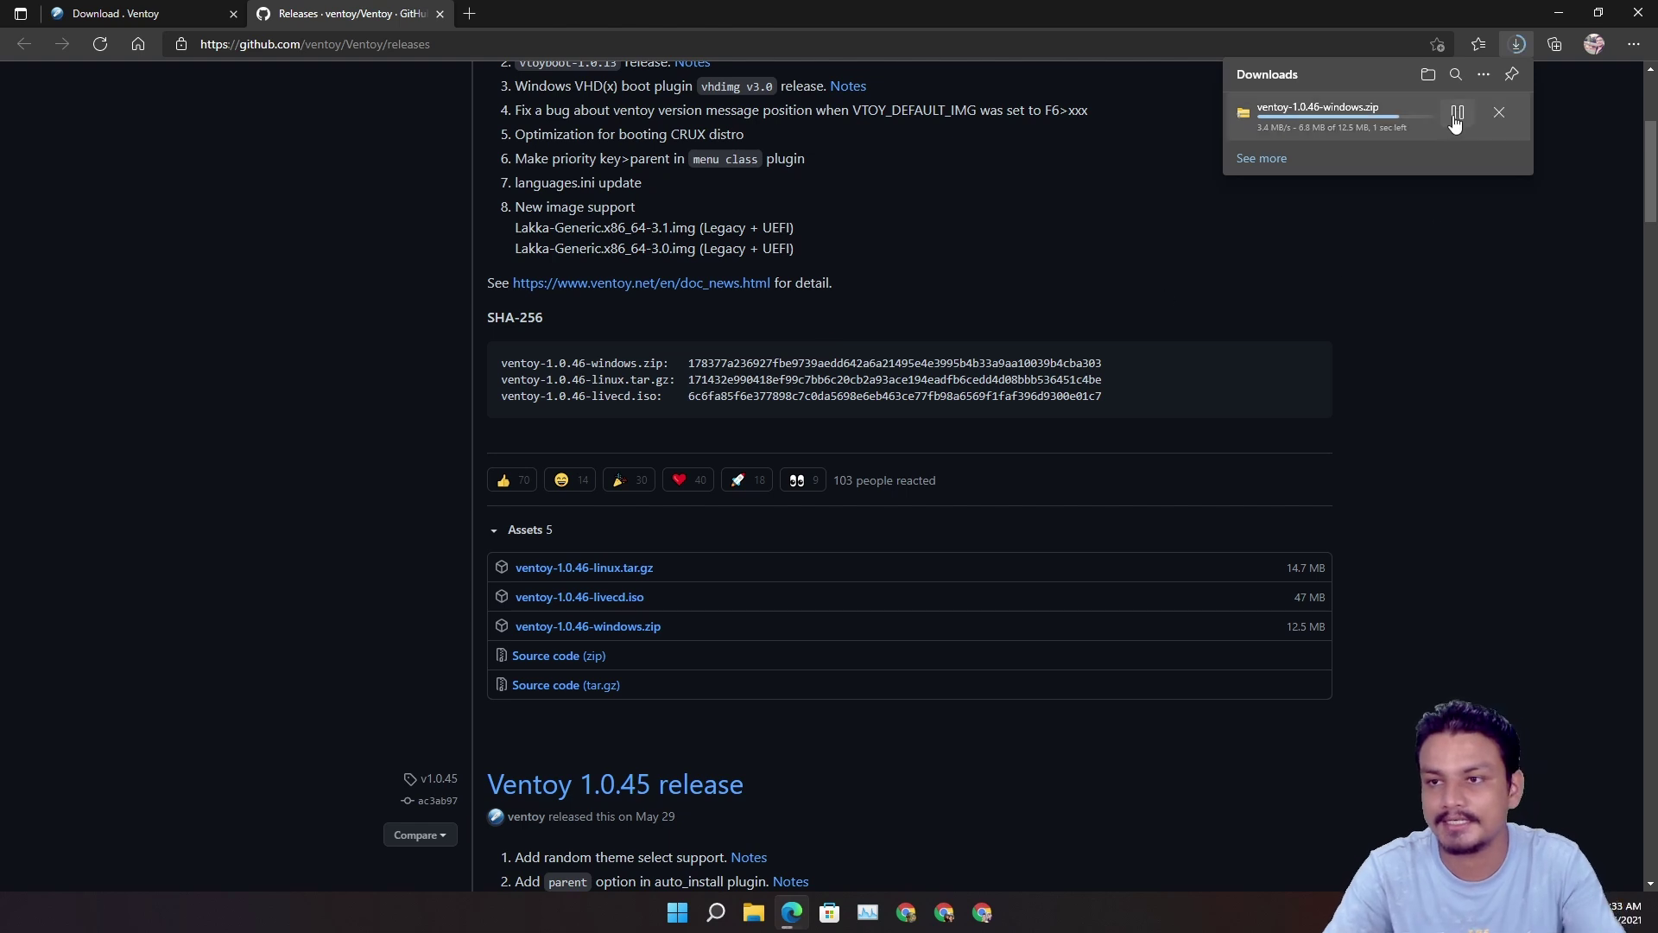
pyautogui.click(1428, 75)
# - Extract ventoy-1.0.46-windows.zip with 7-Zip into its own ventoy-1.0.46-windows folder
pyautogui.click(641, 442)
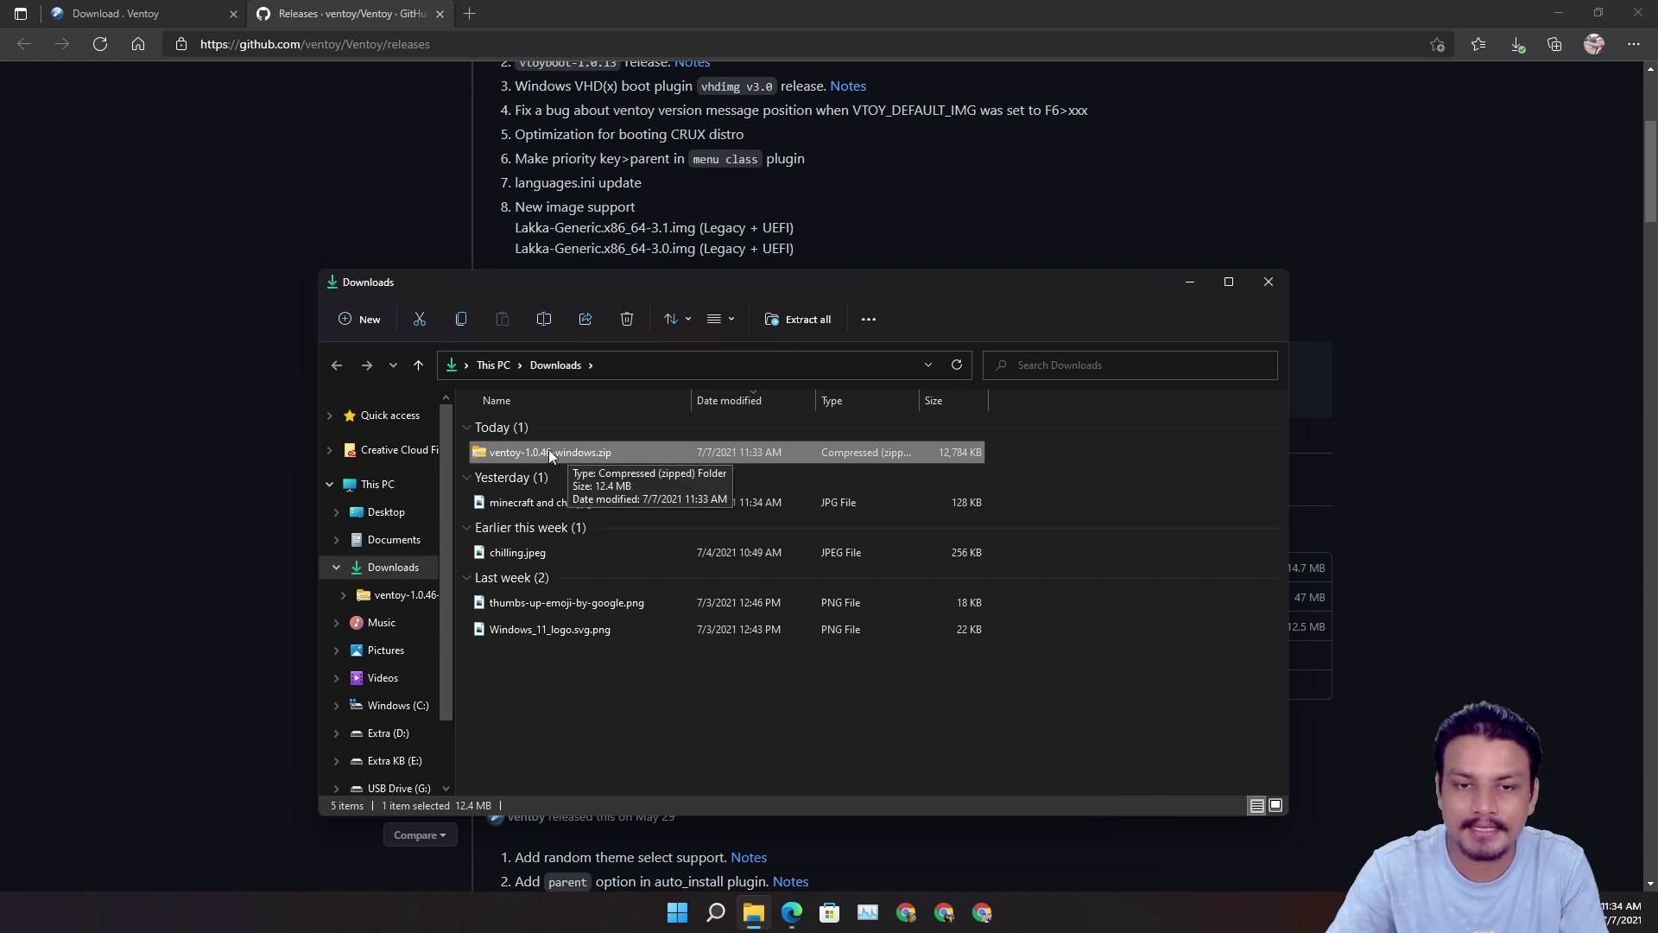
pyautogui.rightClick(570, 452)
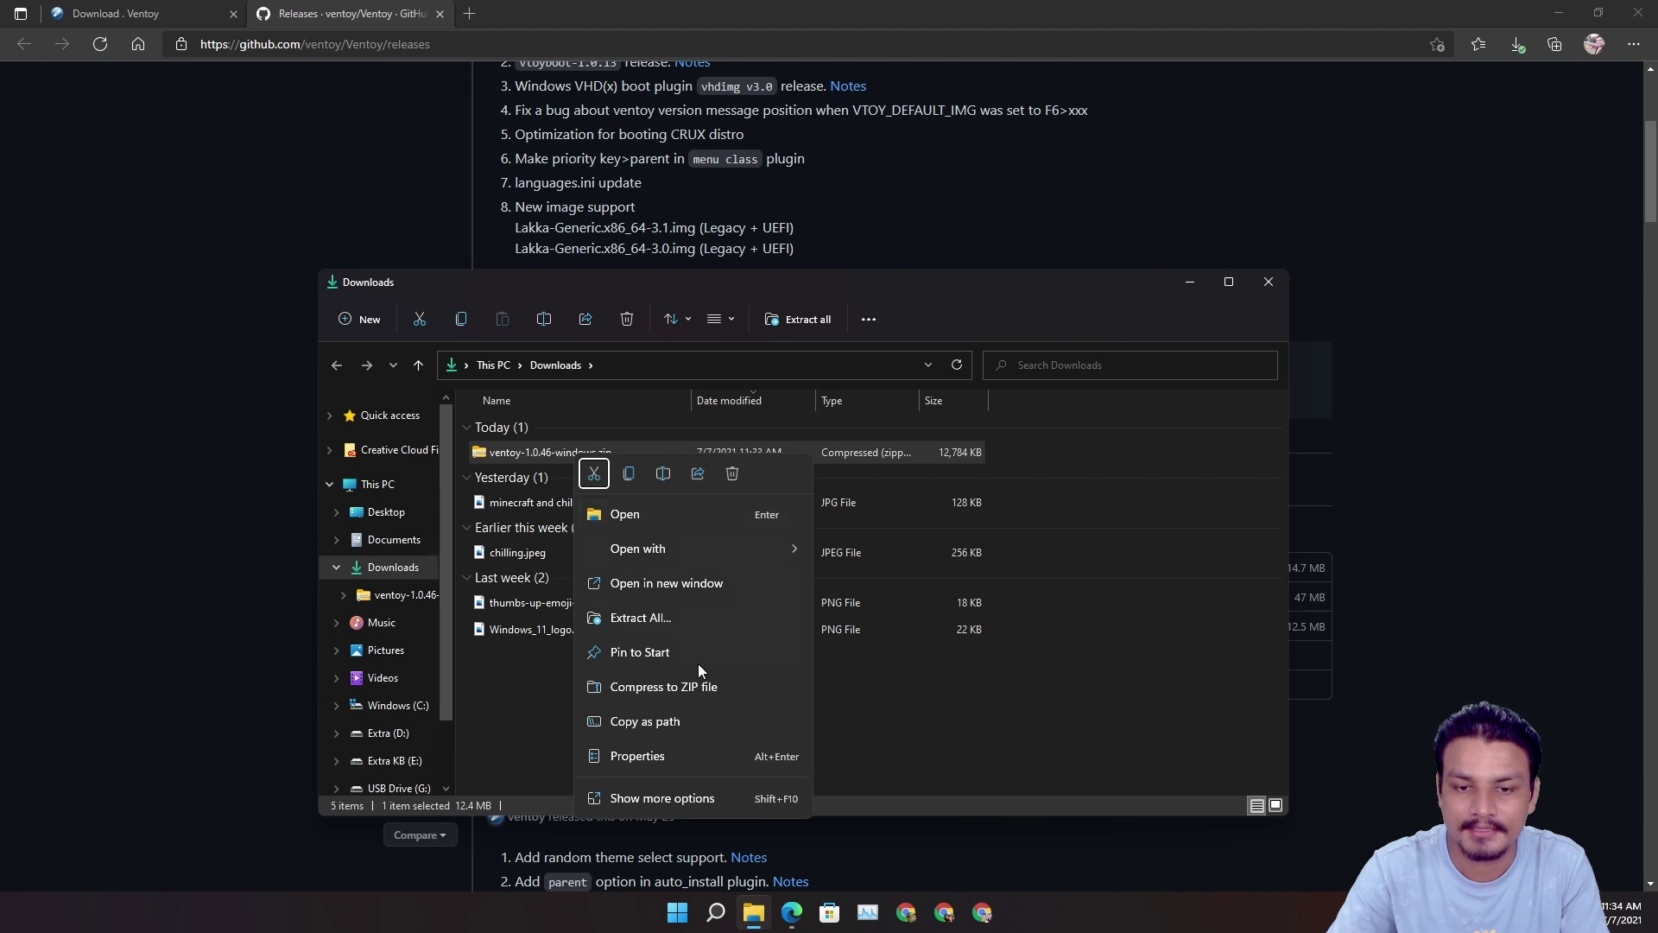
pyautogui.click(662, 797)
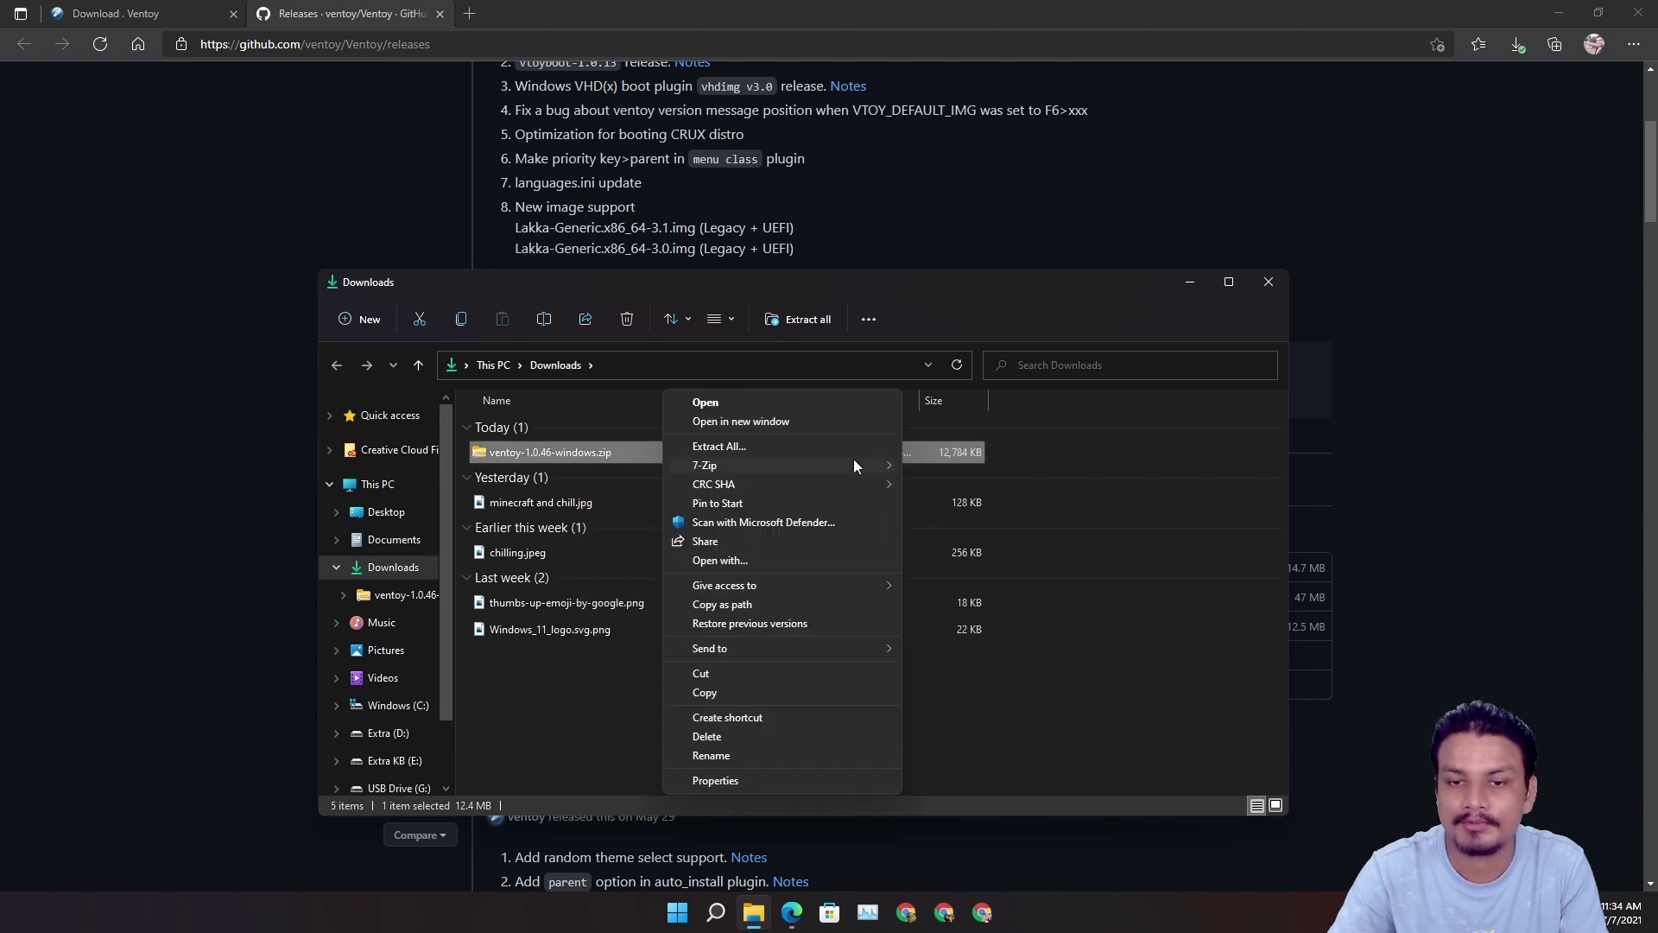
pyautogui.moveTo(853, 460)
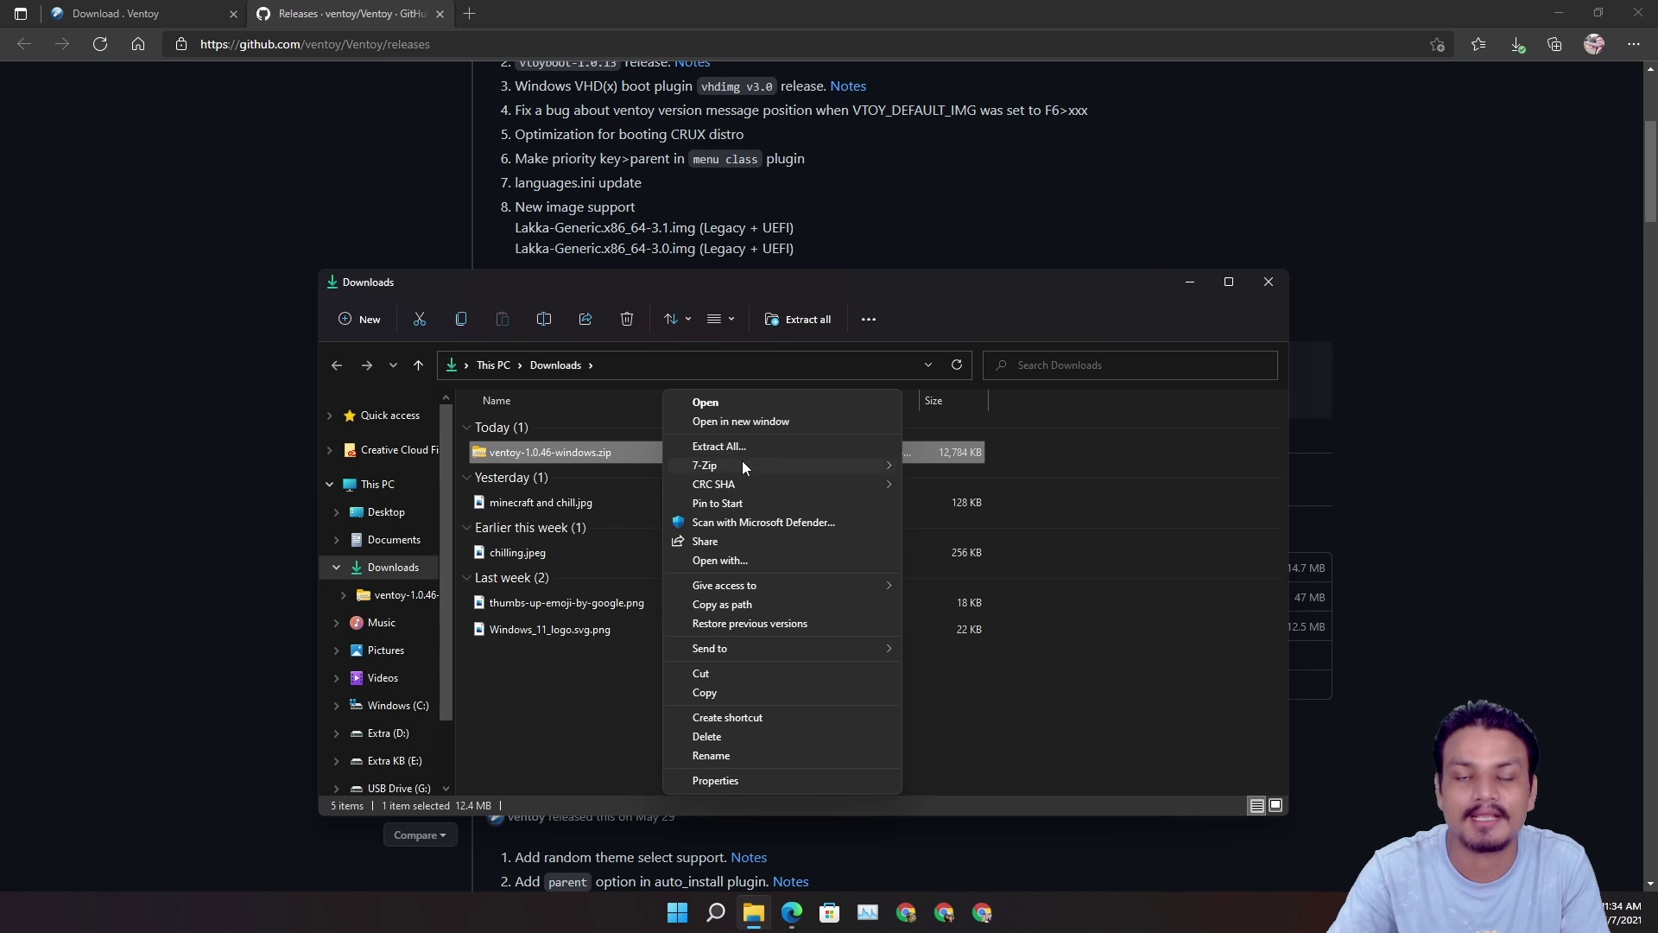
pyautogui.moveTo(754, 467)
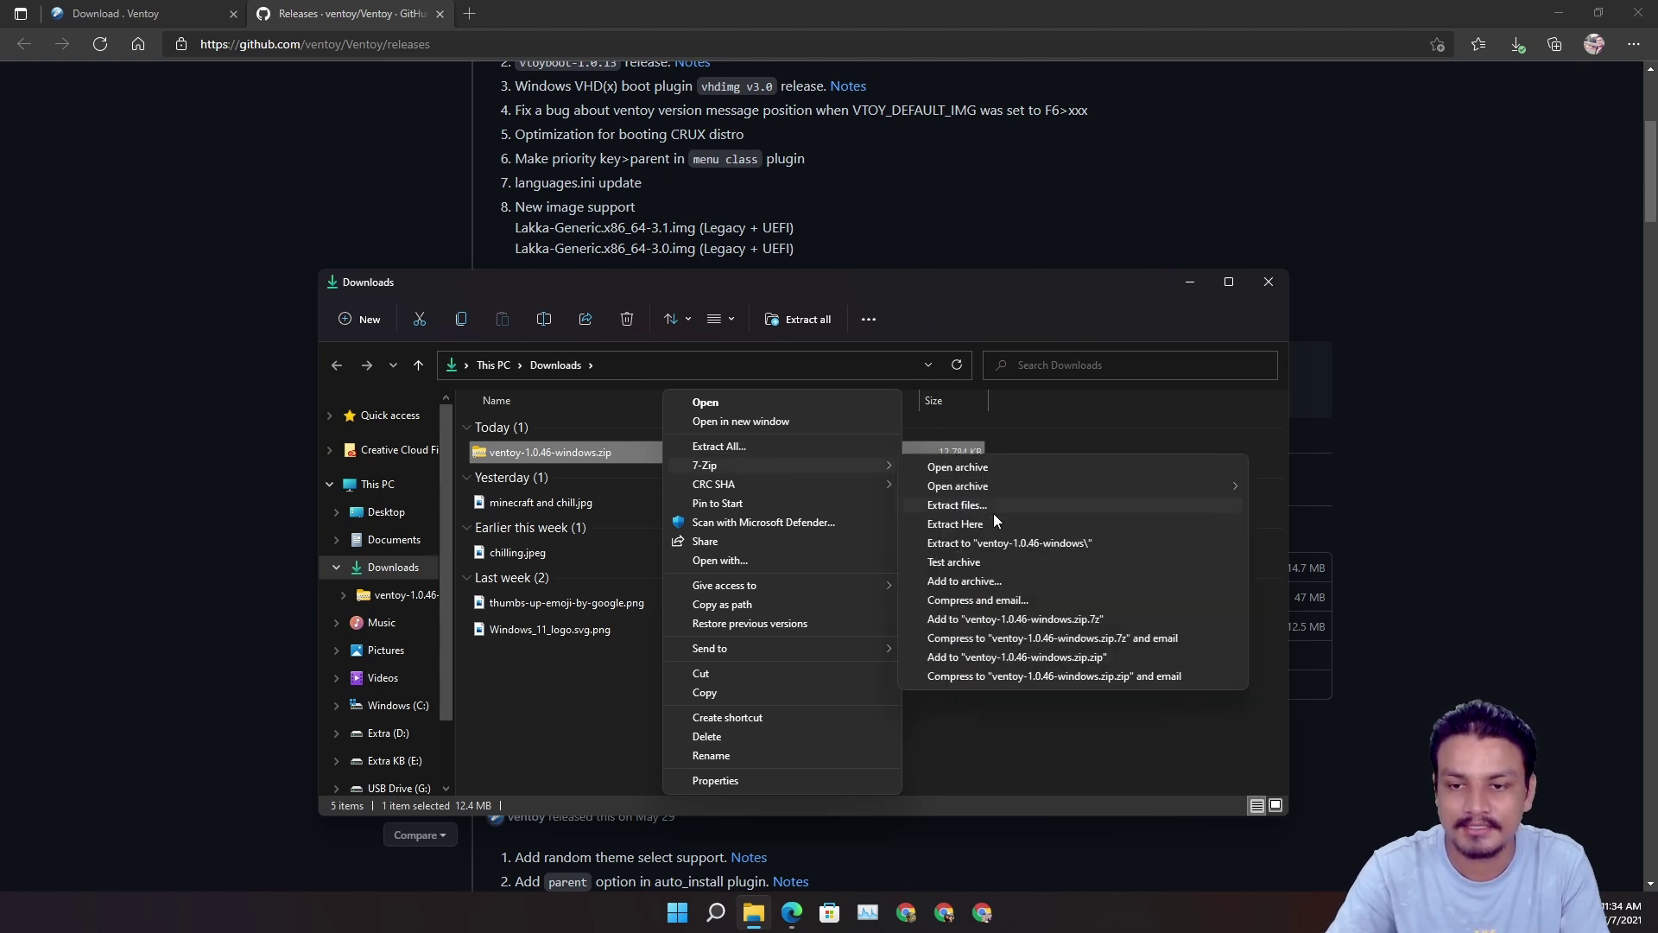
pyautogui.click(1019, 541)
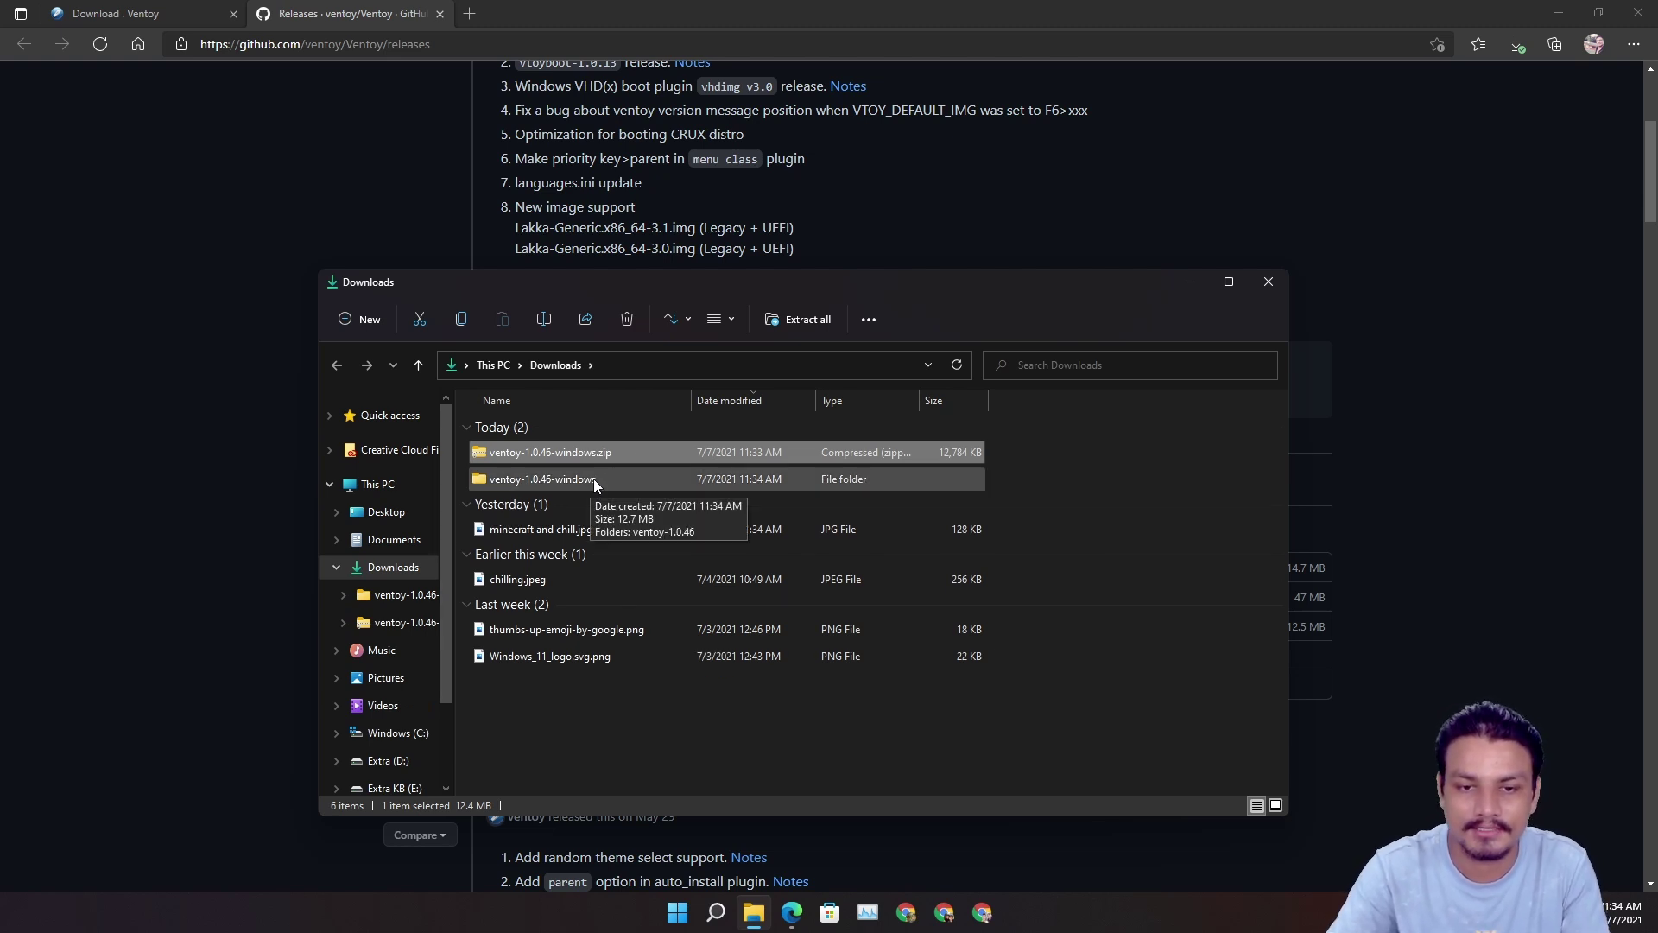
pyautogui.click(590, 479)
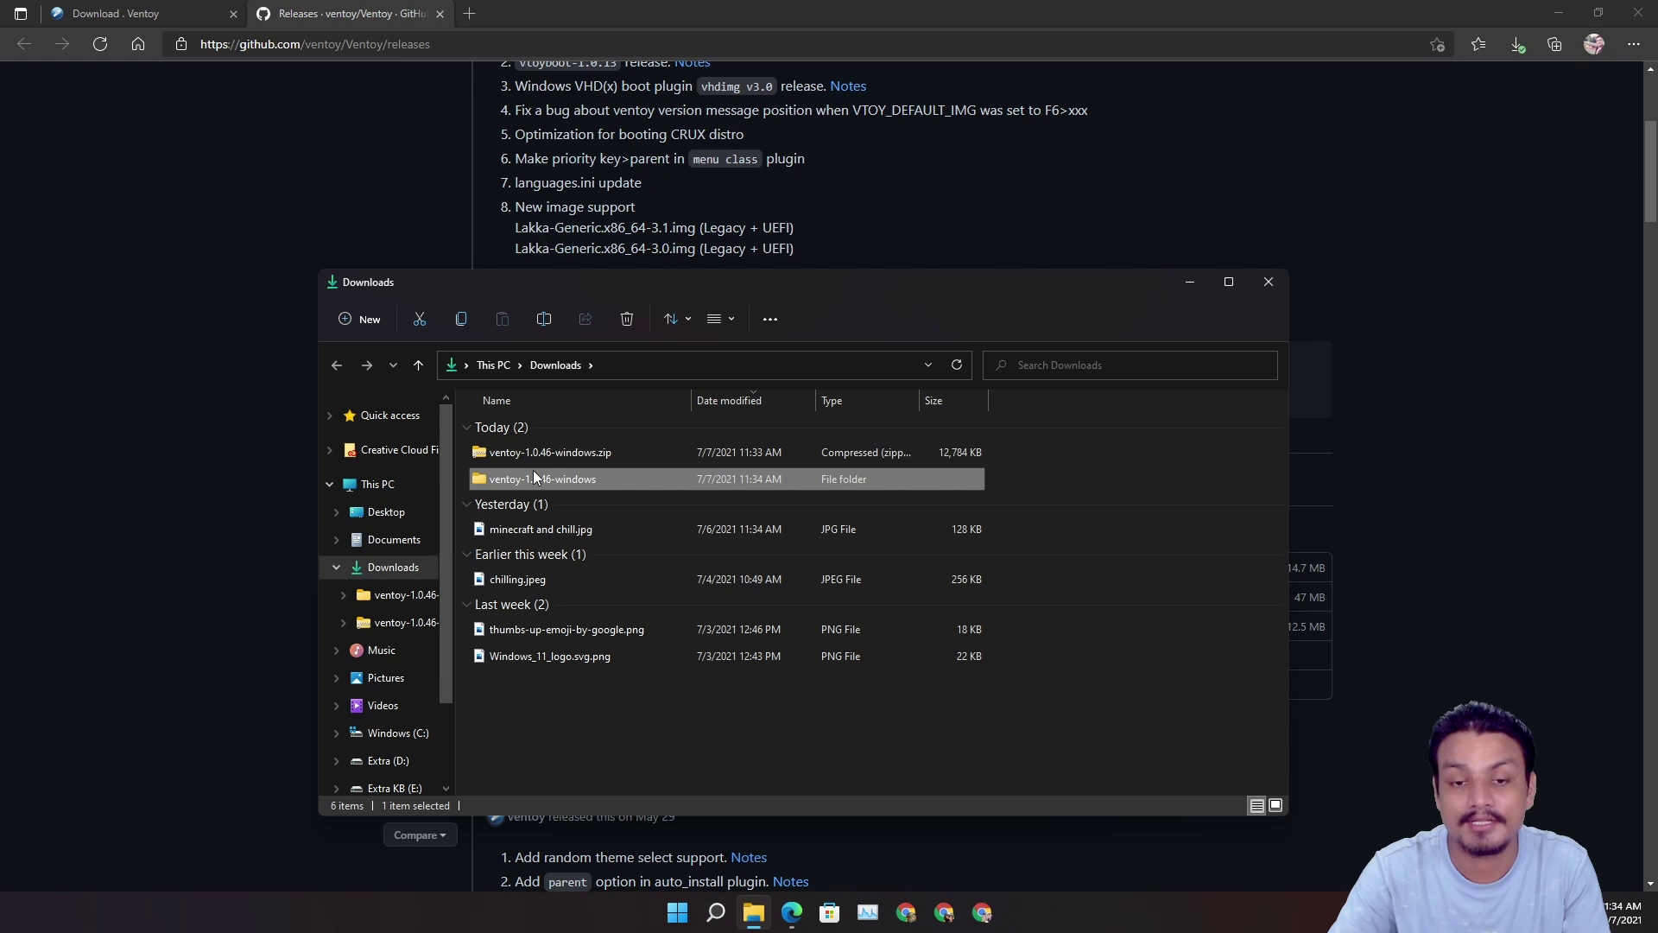
# - Run Ventoy2Disk.exe from ventoy-1.0.46-windows\ventoy-1.0.46 as administrator and minimize Explorer
pyautogui.doubleClick(579, 477)
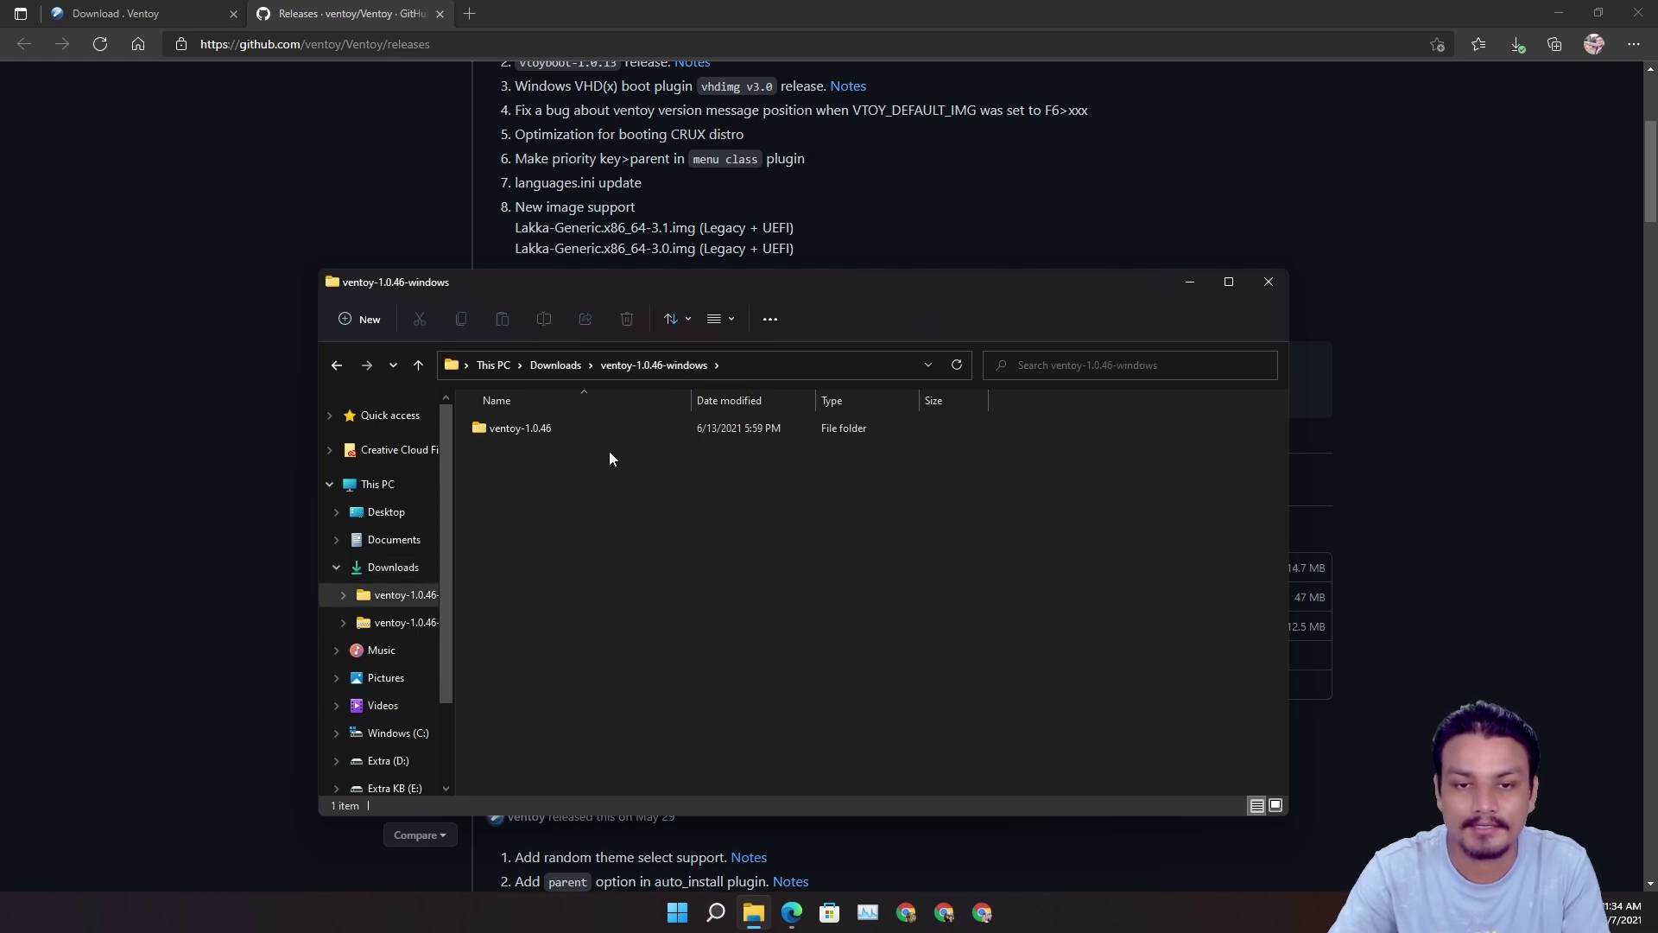
pyautogui.doubleClick(567, 432)
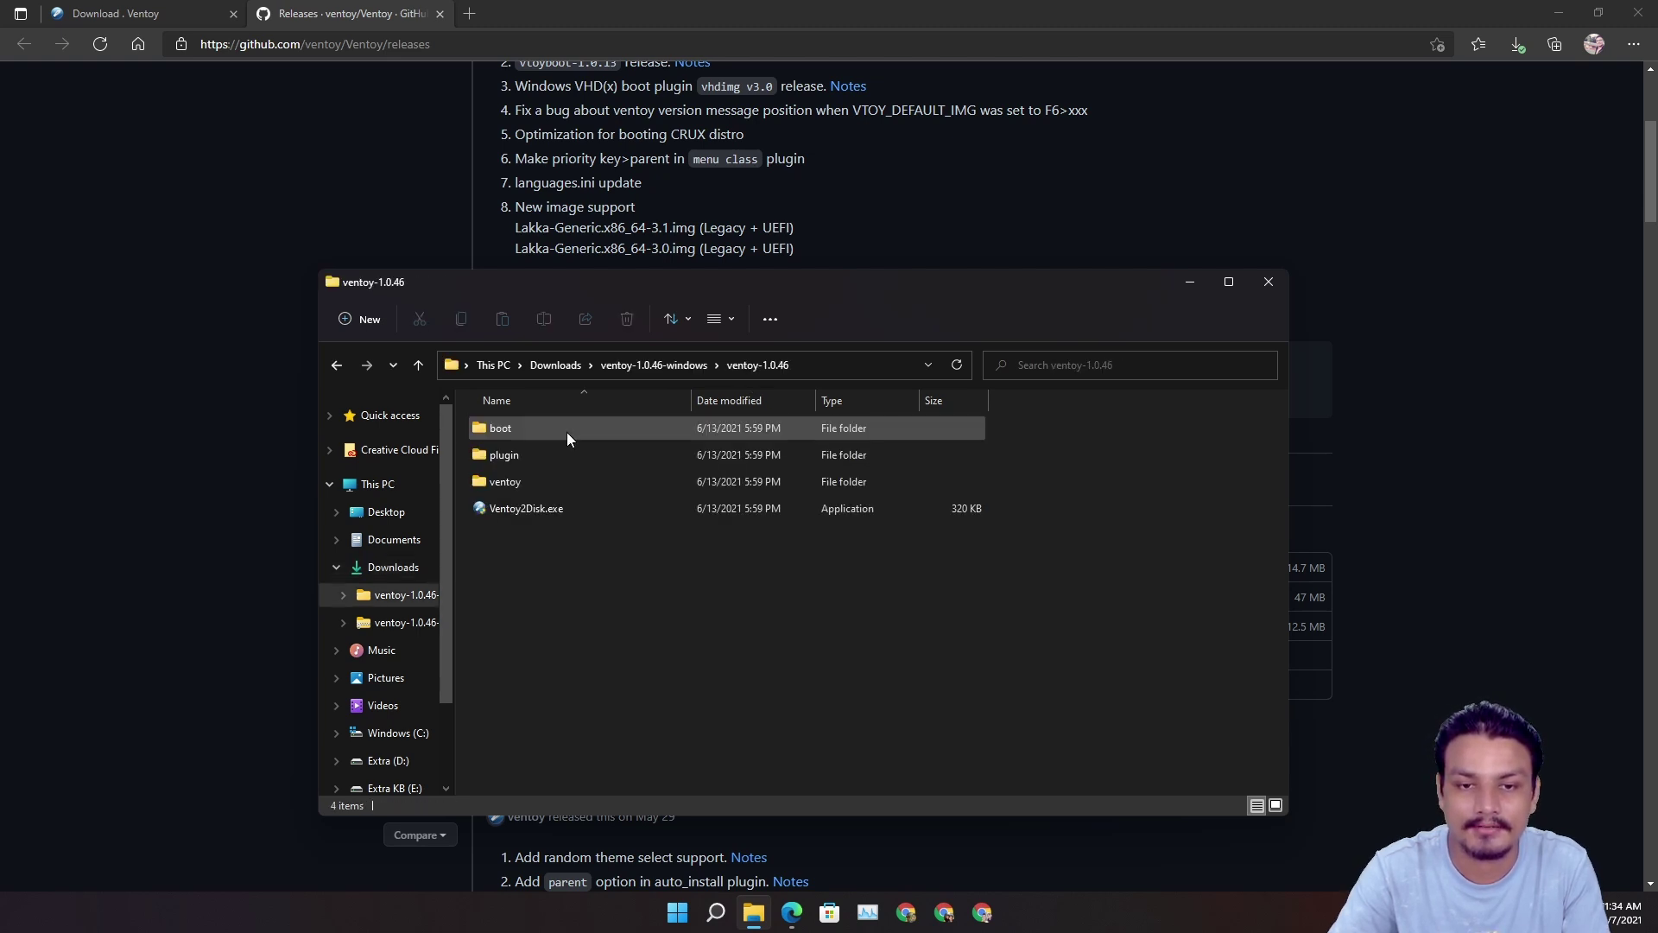
pyautogui.rightClick(572, 508)
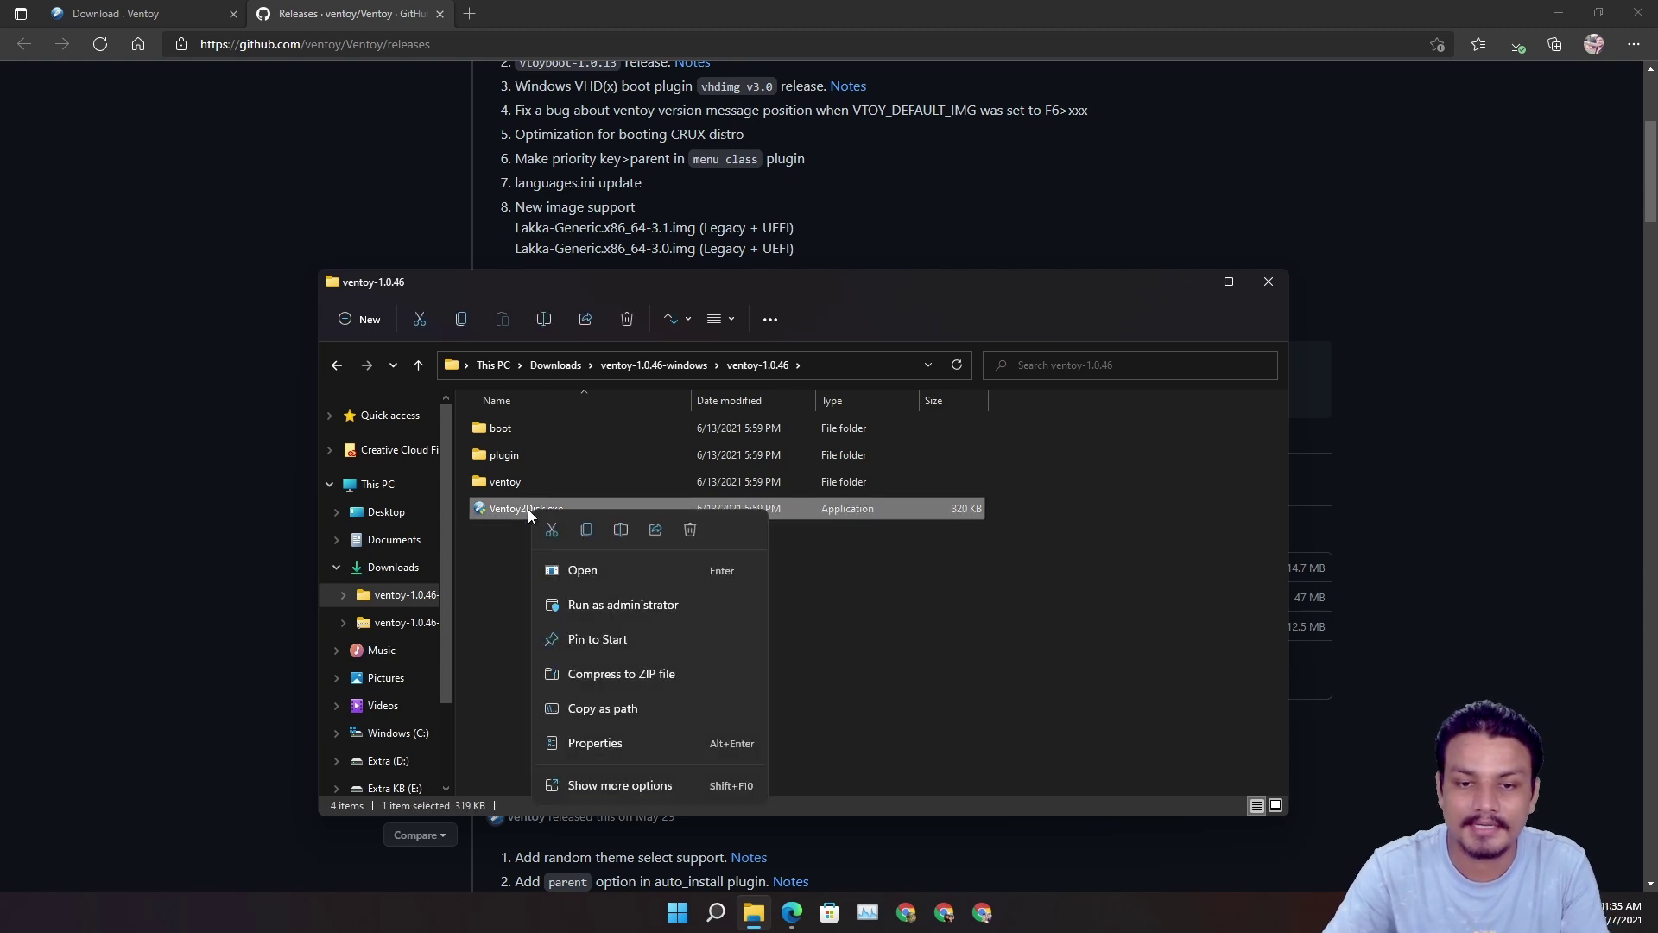
pyautogui.click(615, 606)
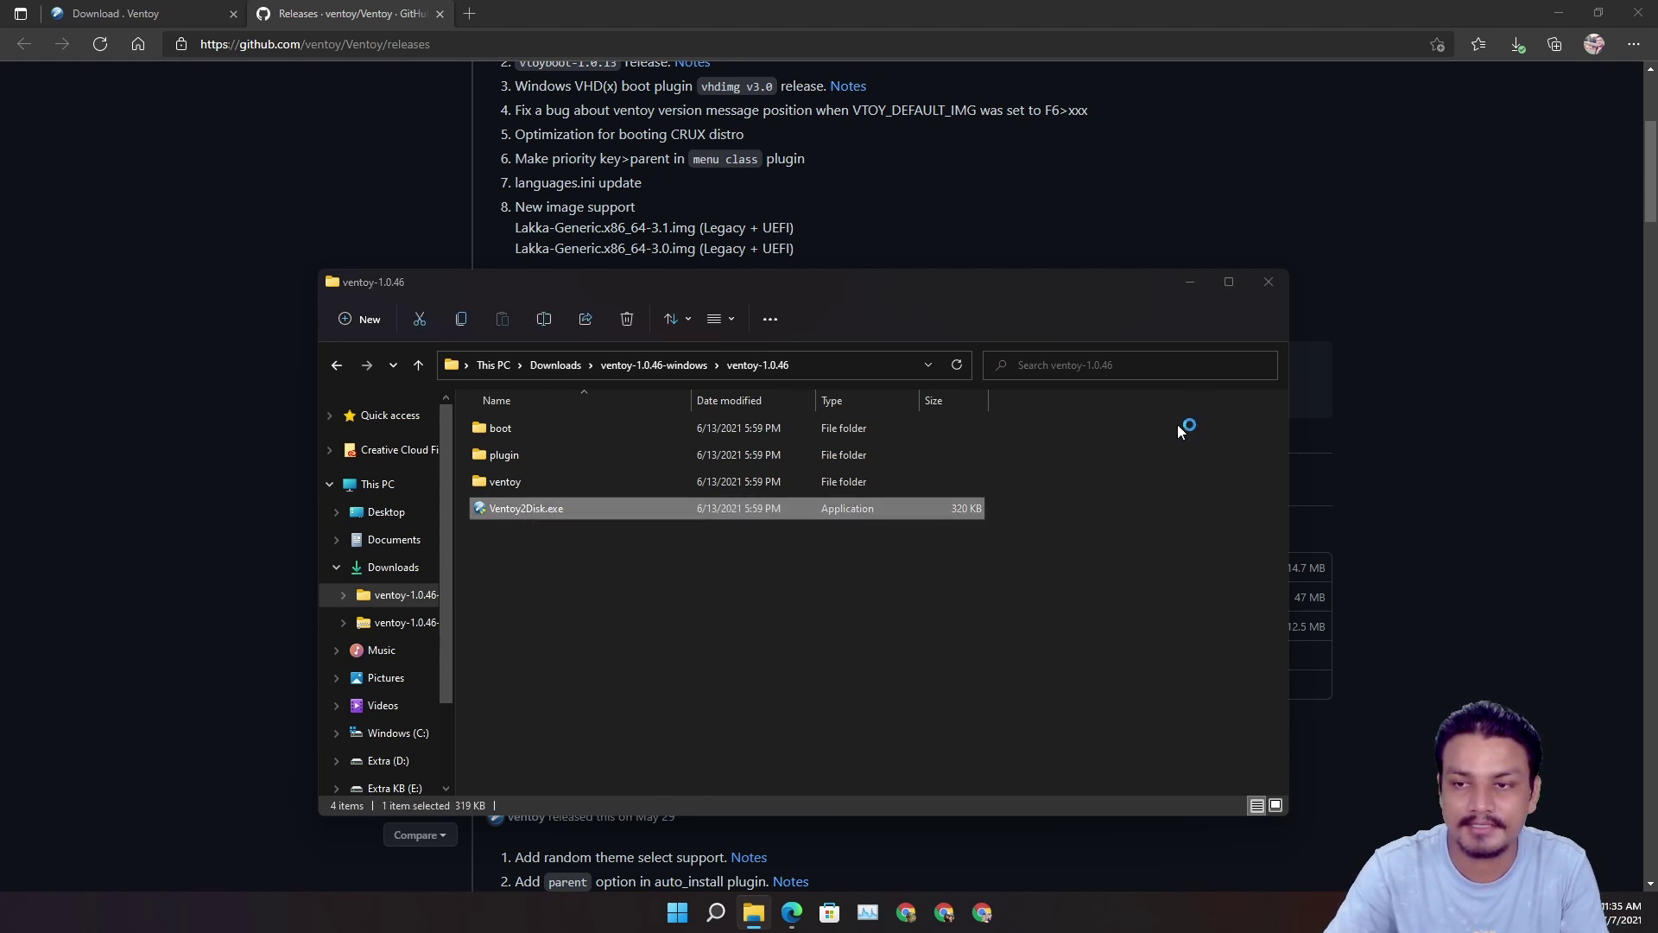
pyautogui.click(1190, 283)
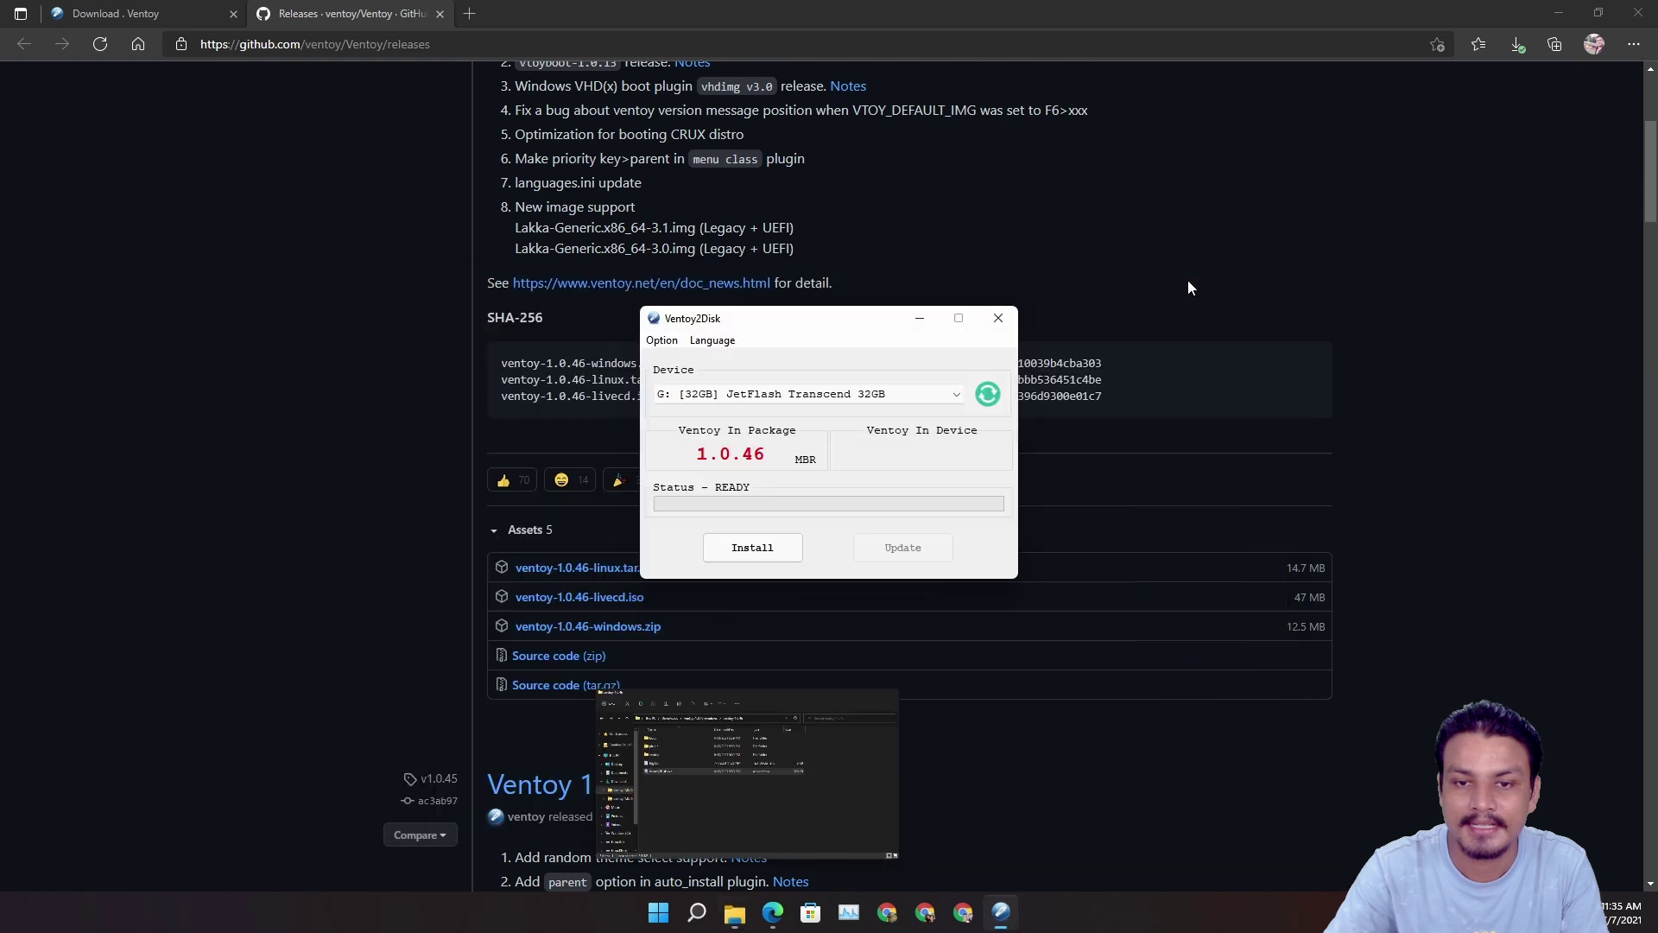
# - Pick G: [32GB] JetFlash Transcend 32GB from the Device dropdown
pyautogui.click(929, 398)
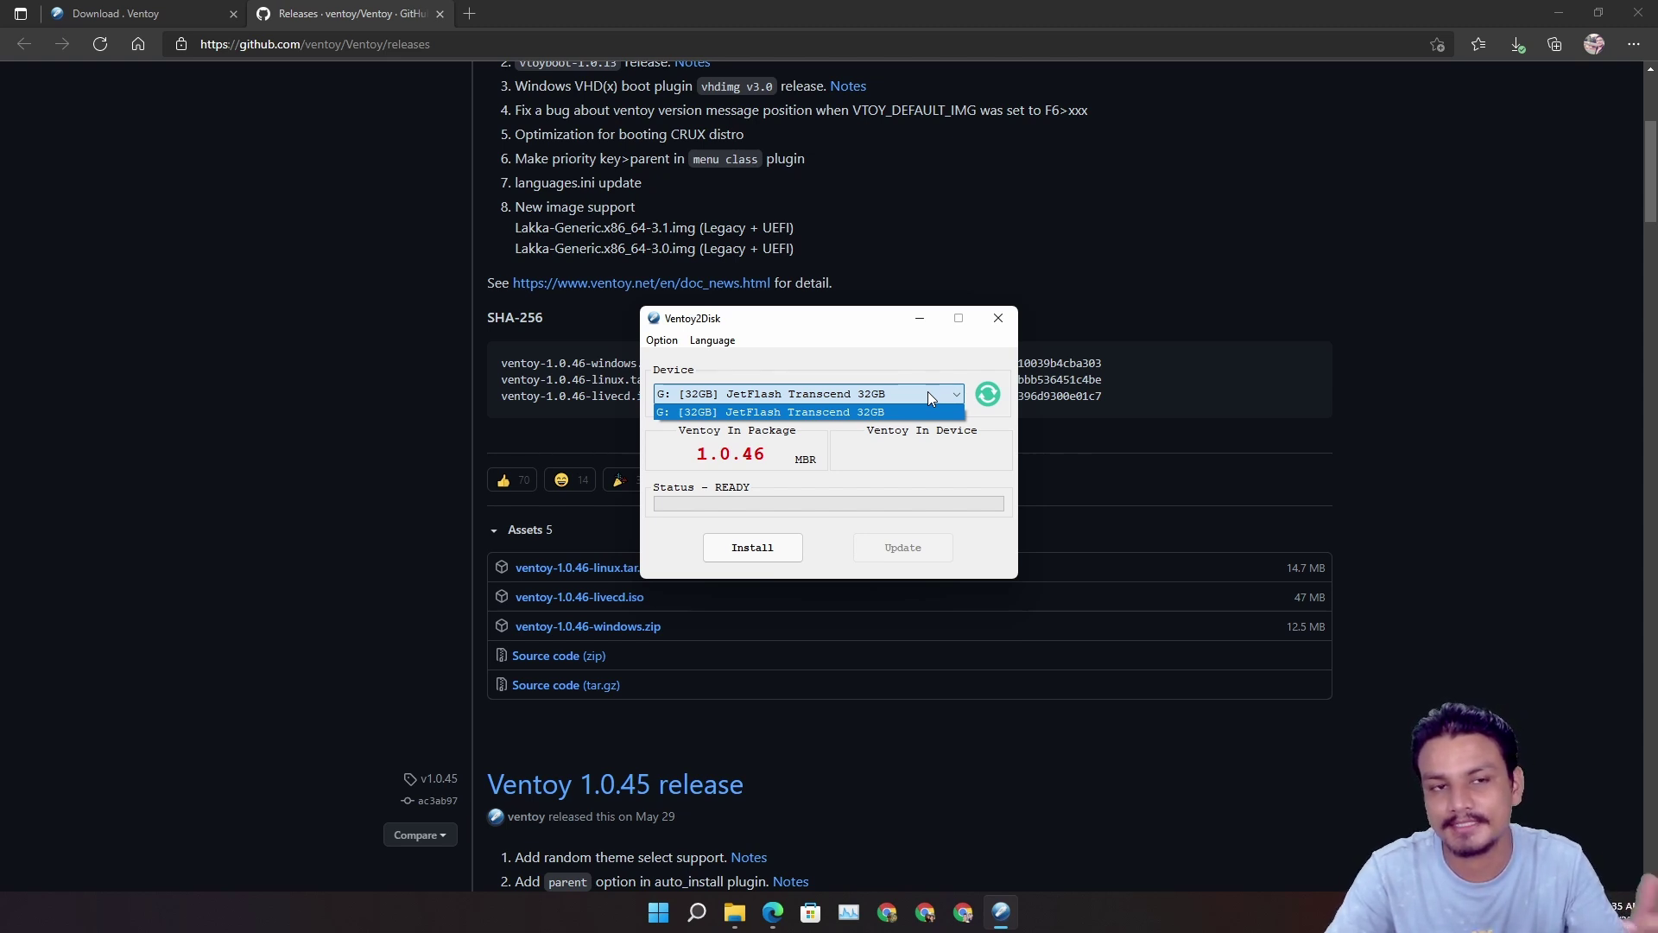
pyautogui.click(927, 391)
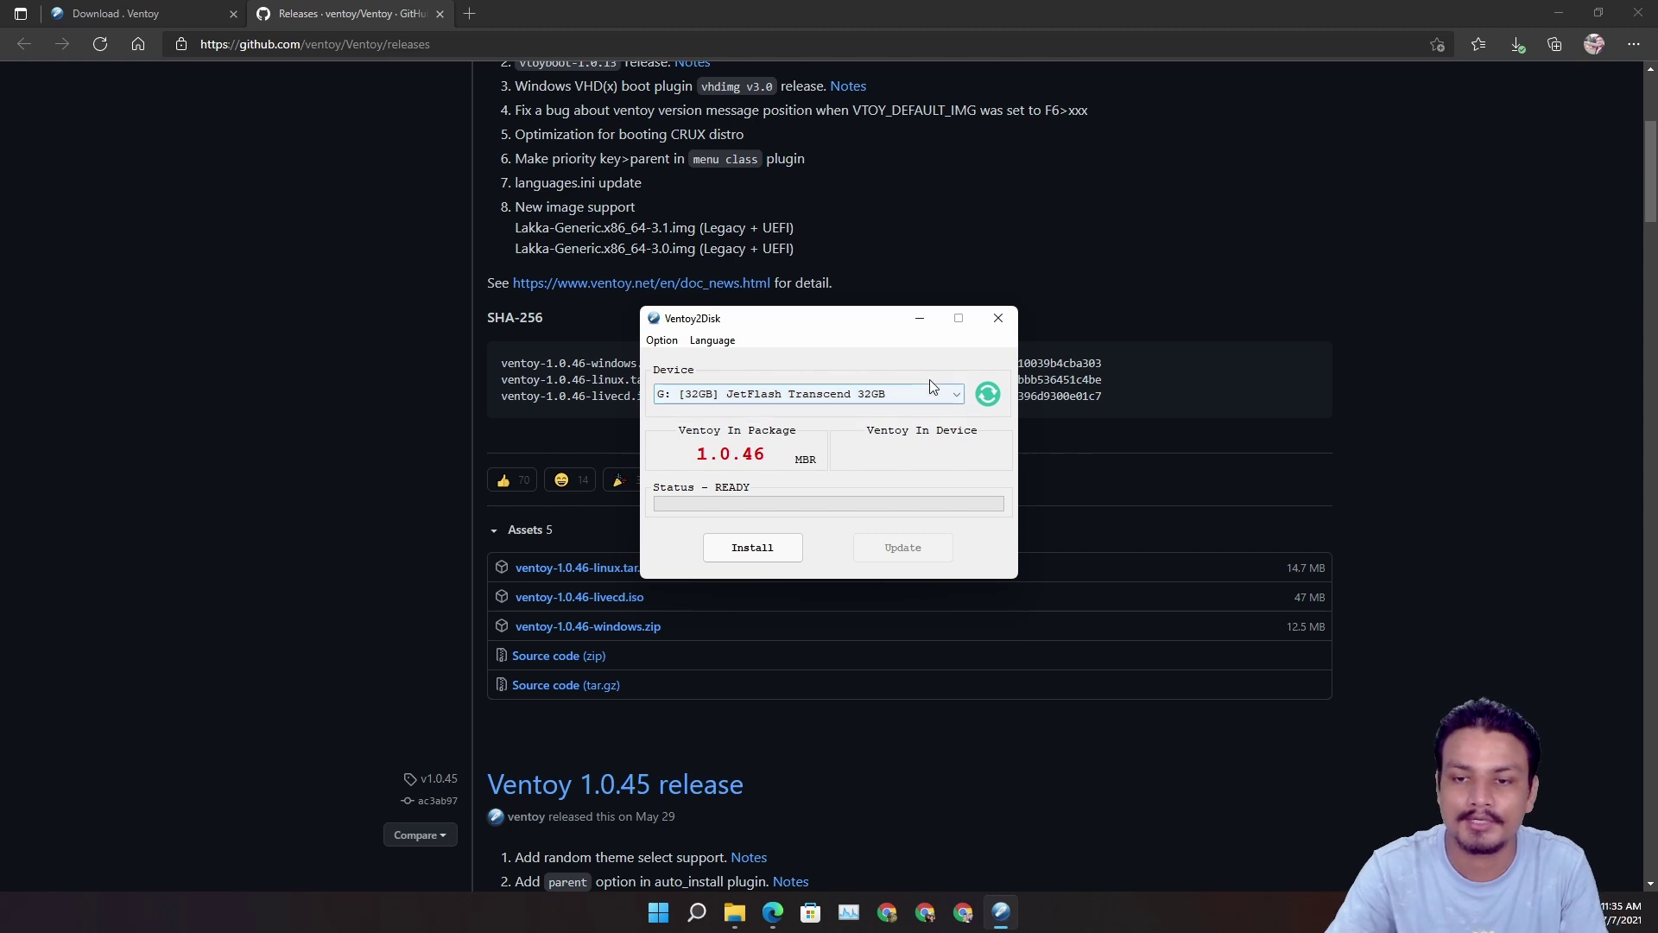
pyautogui.click(938, 387)
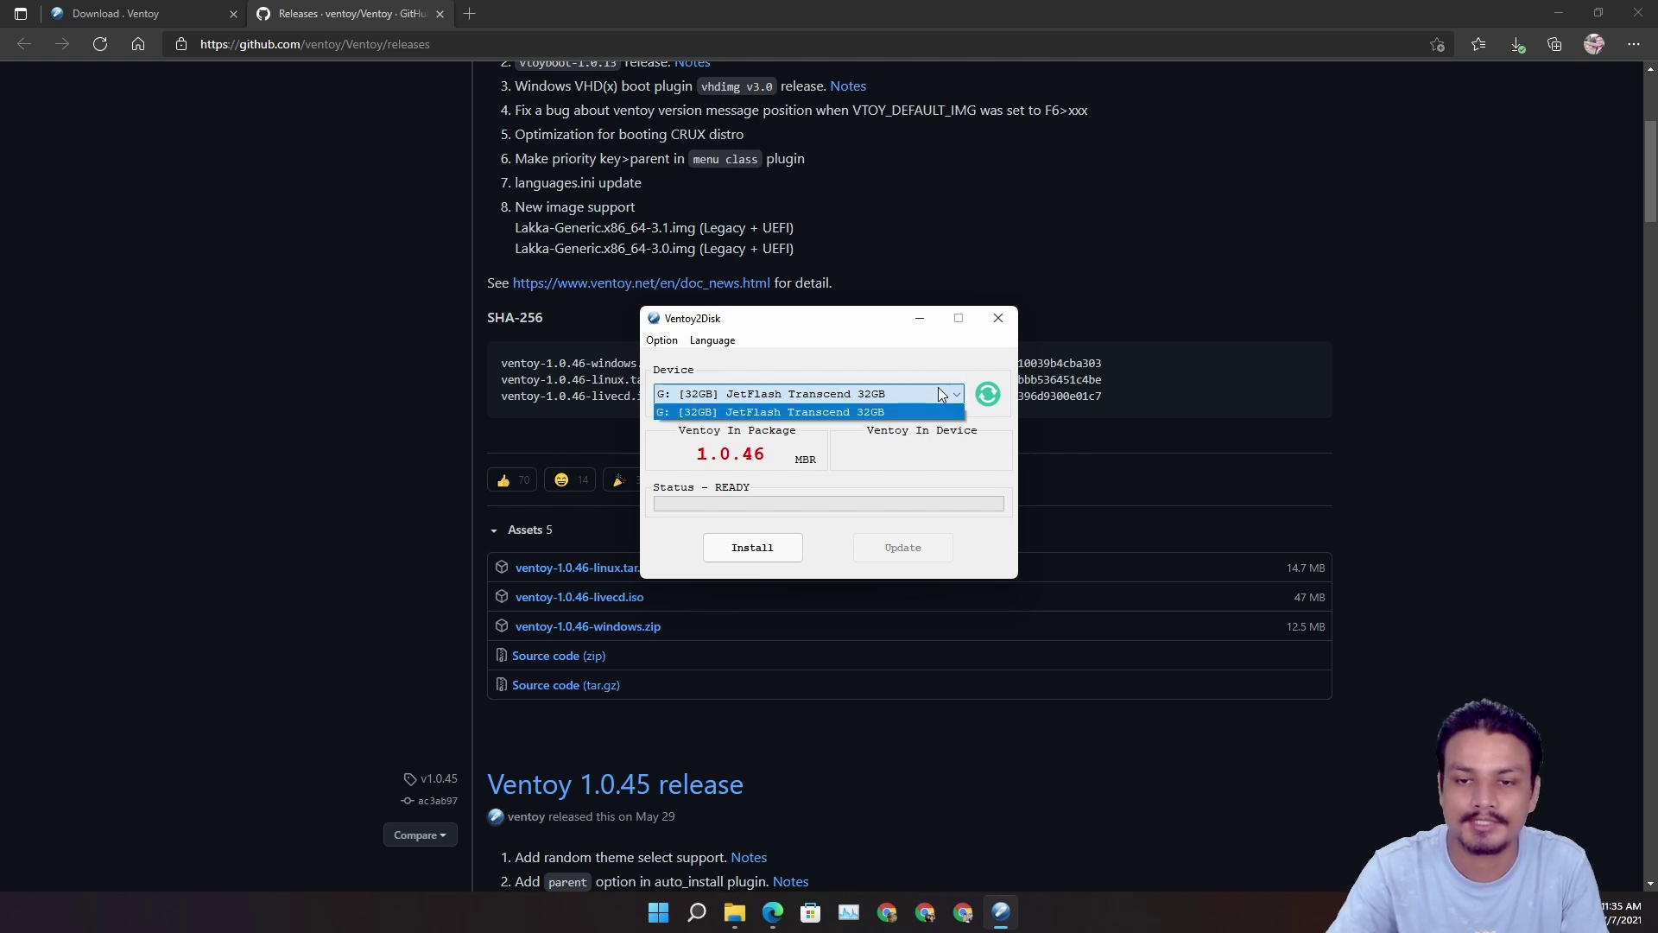
pyautogui.click(803, 412)
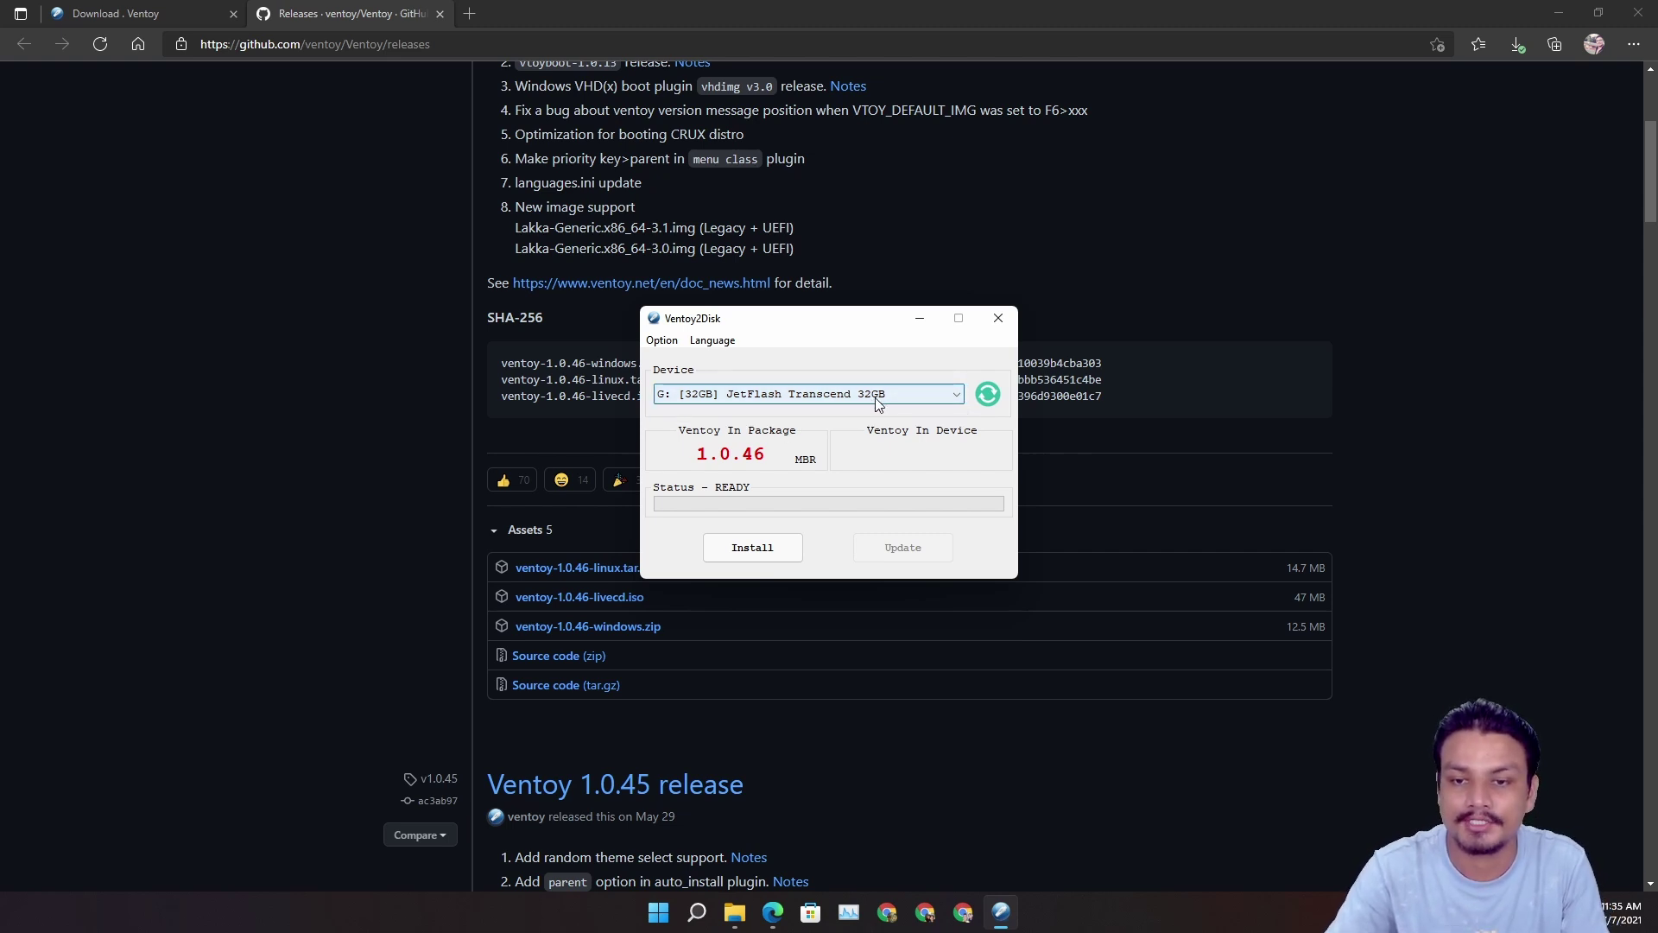
pyautogui.click(882, 397)
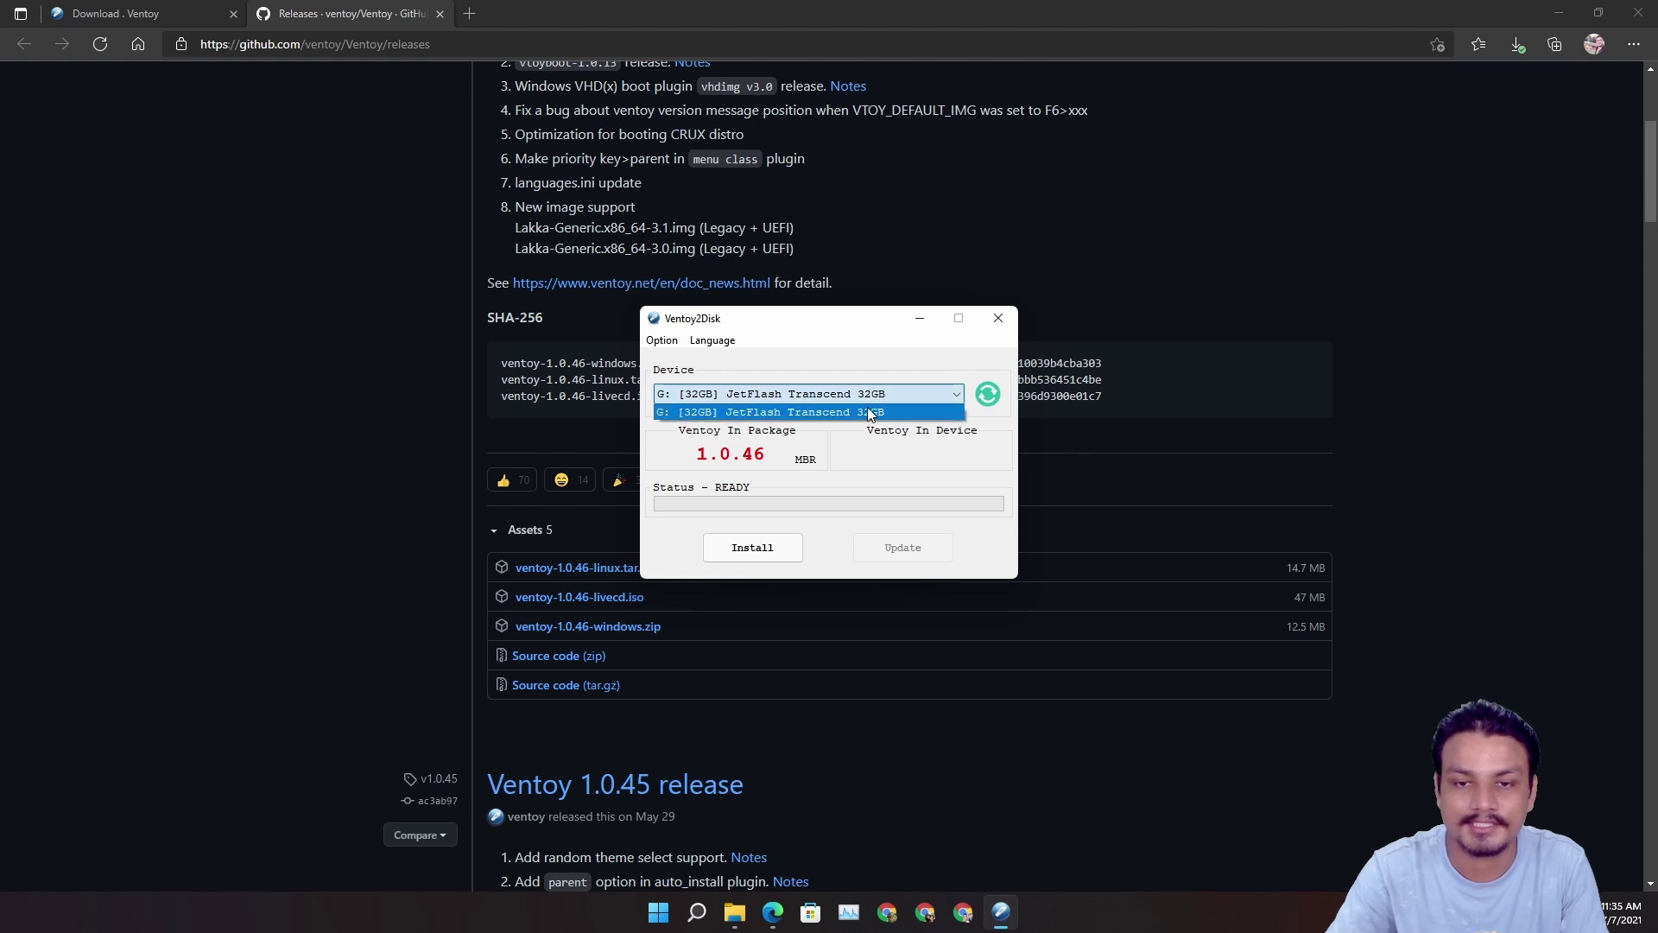
pyautogui.click(867, 411)
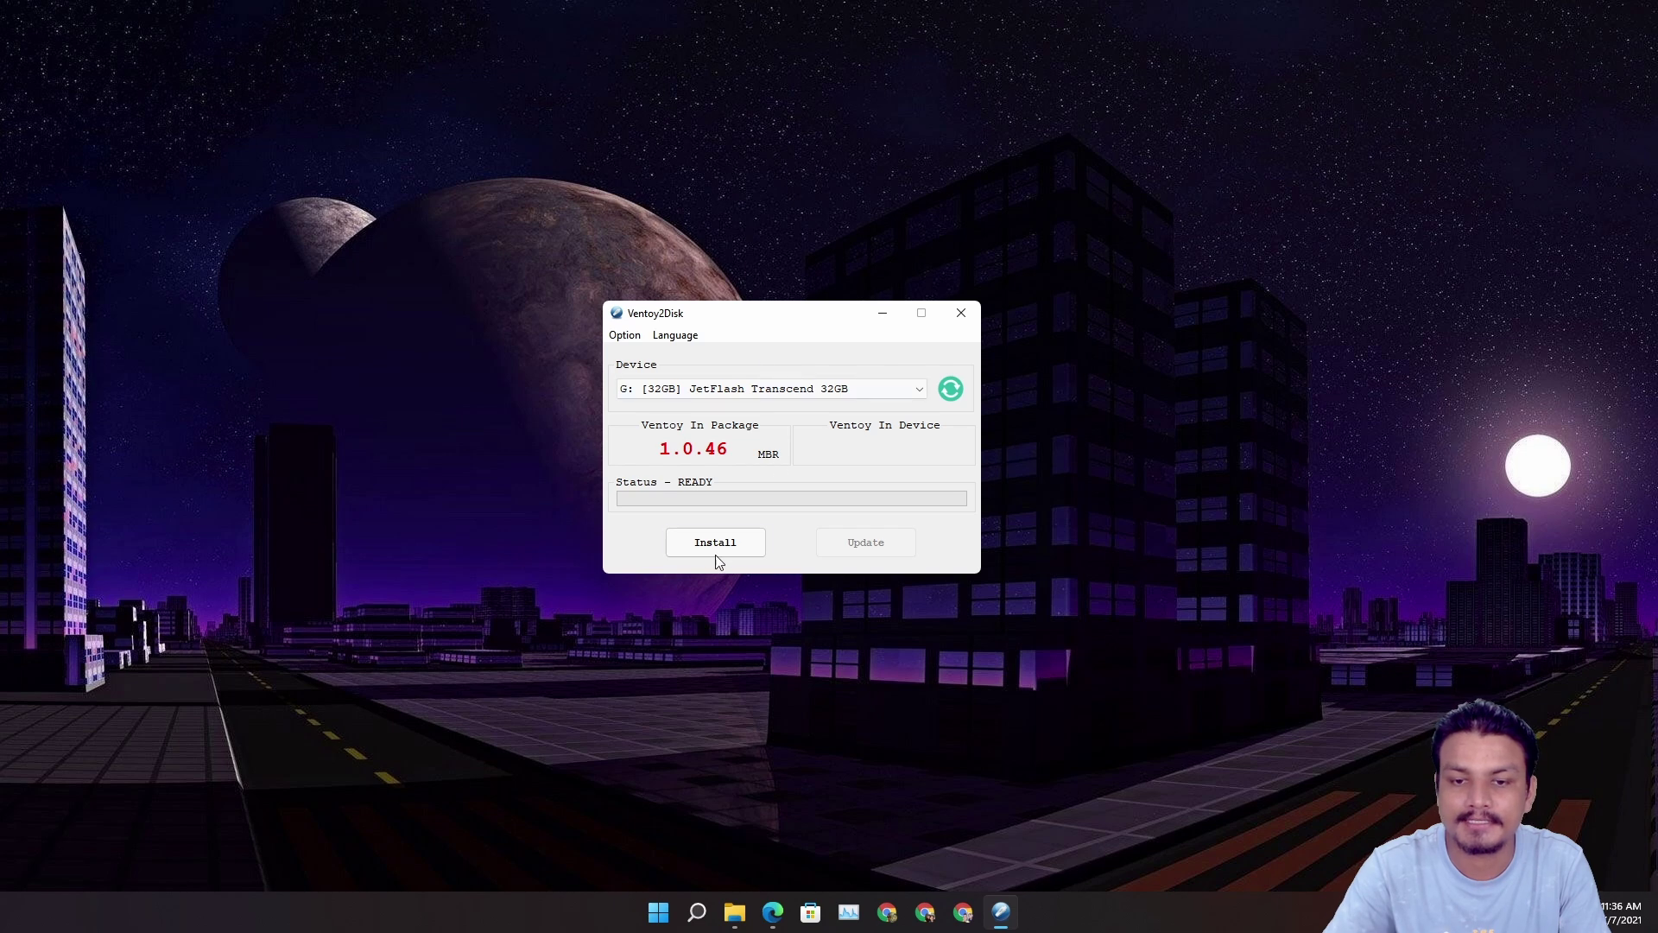
pyautogui.click(625, 336)
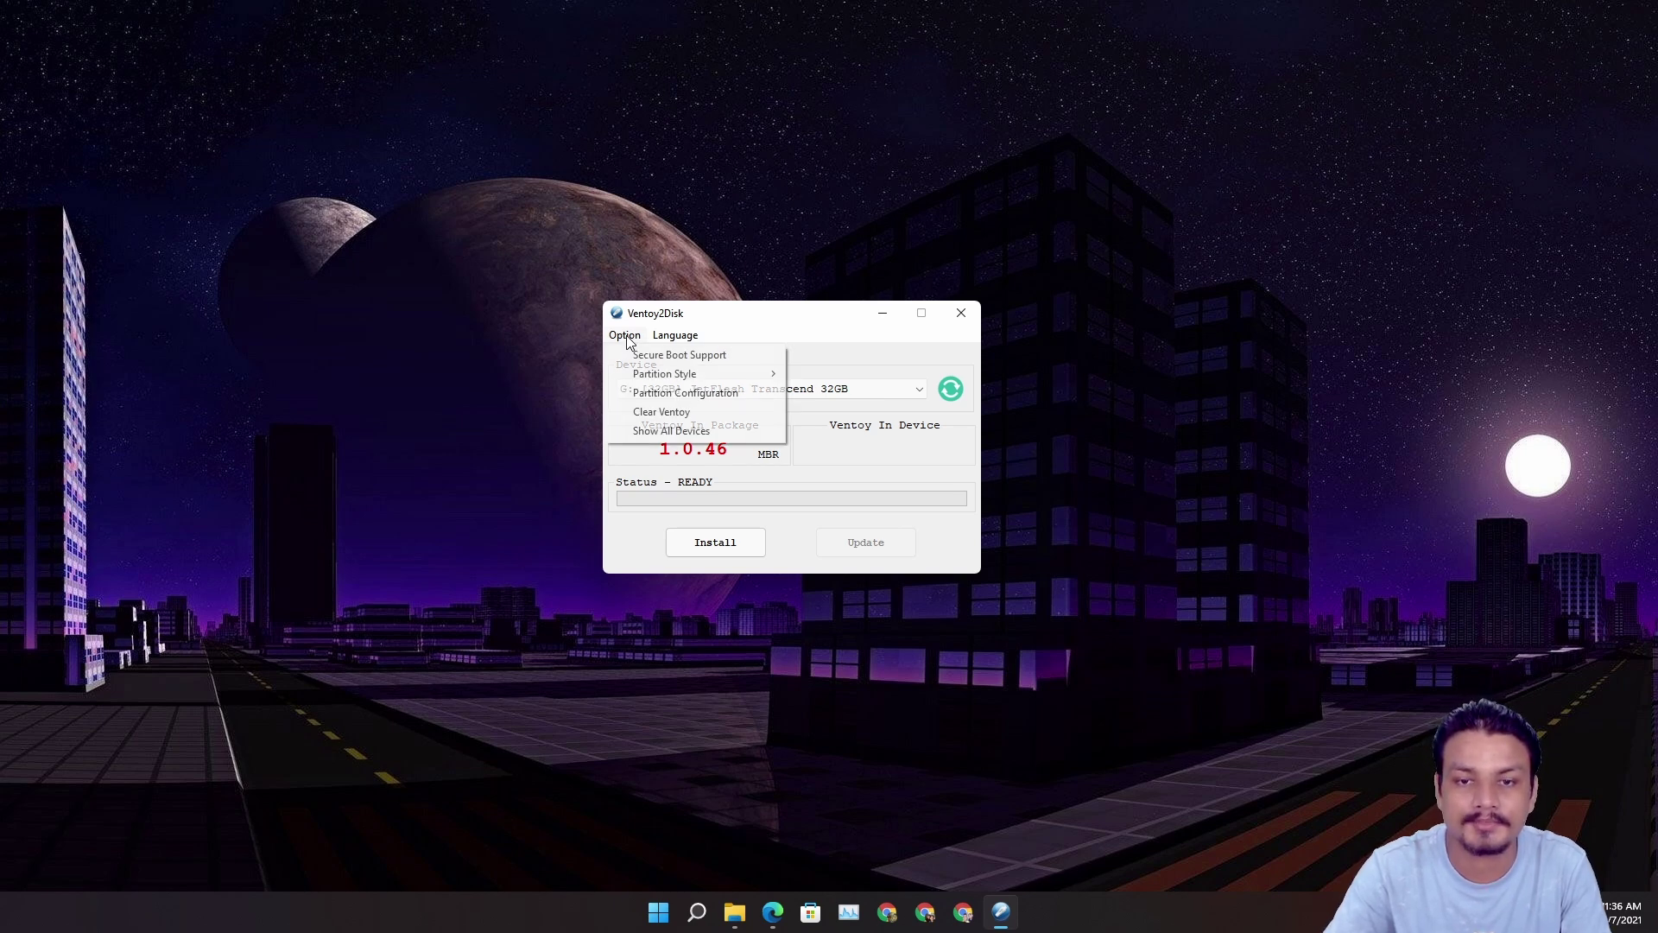
pyautogui.click(676, 335)
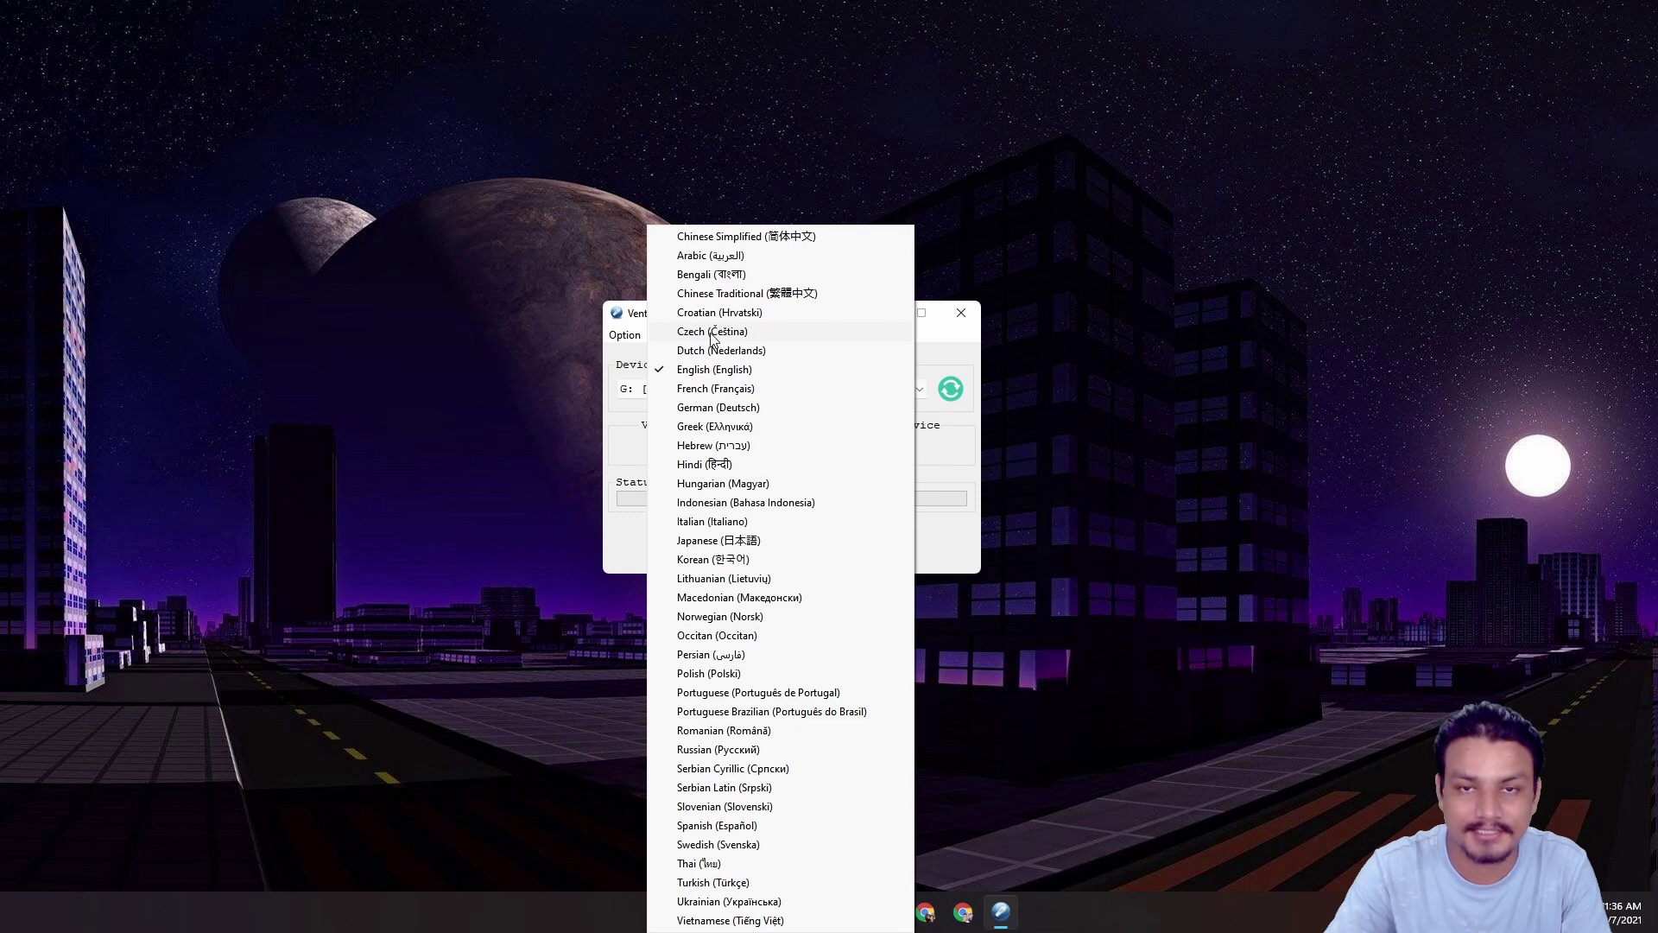
pyautogui.click(949, 335)
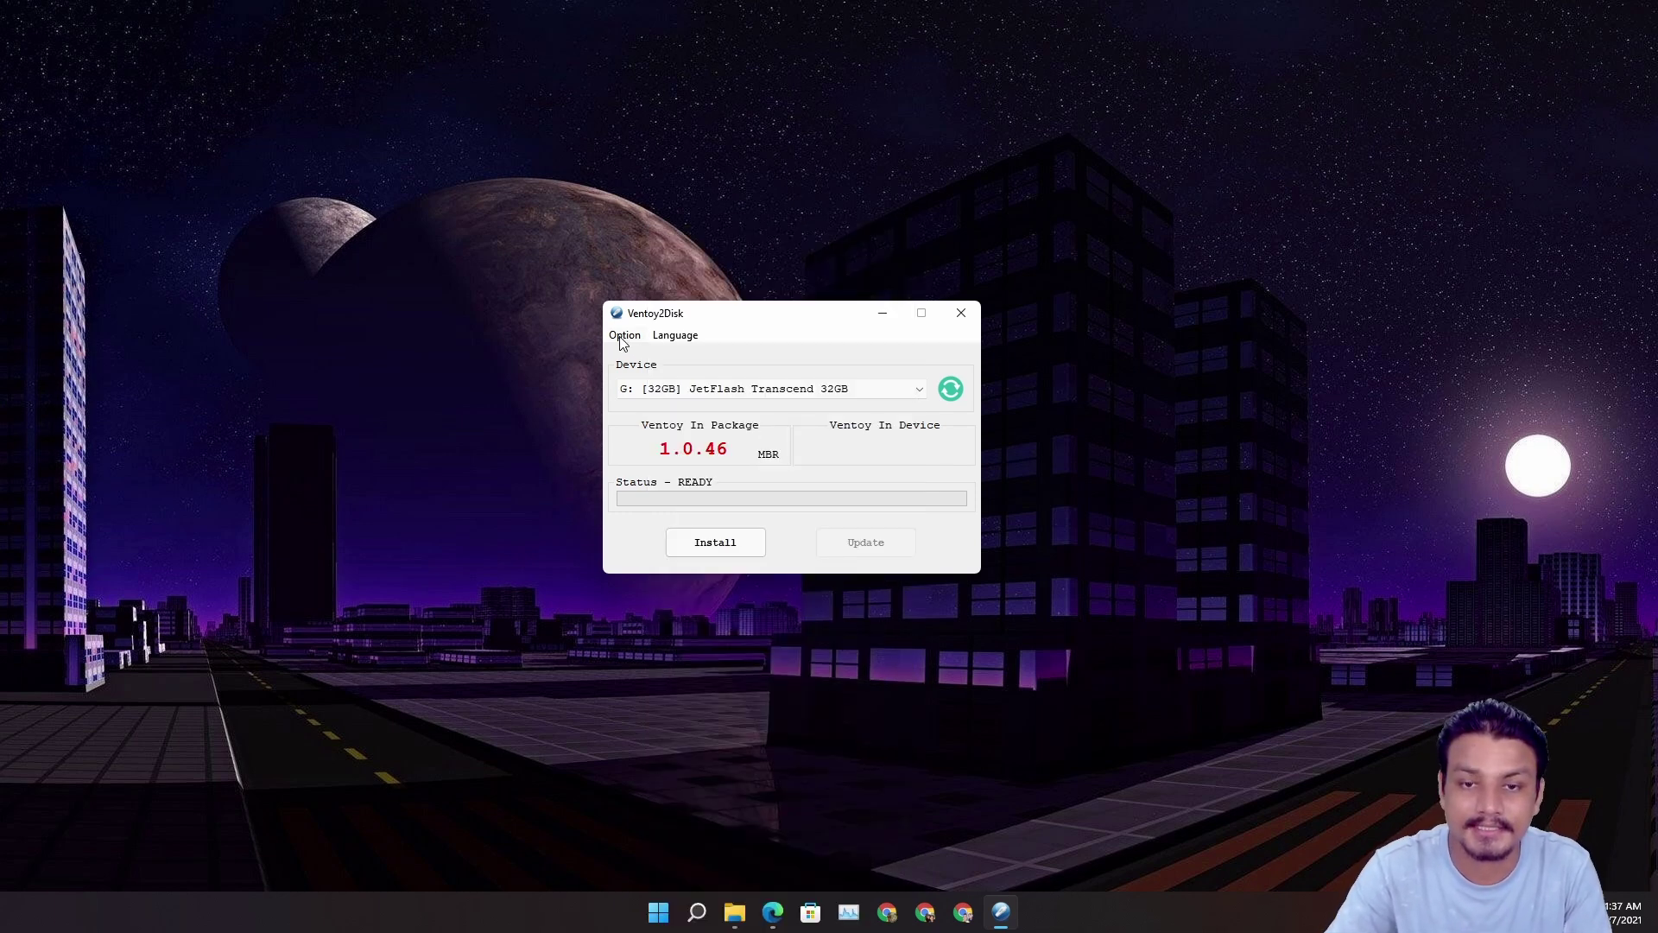
pyautogui.click(622, 337)
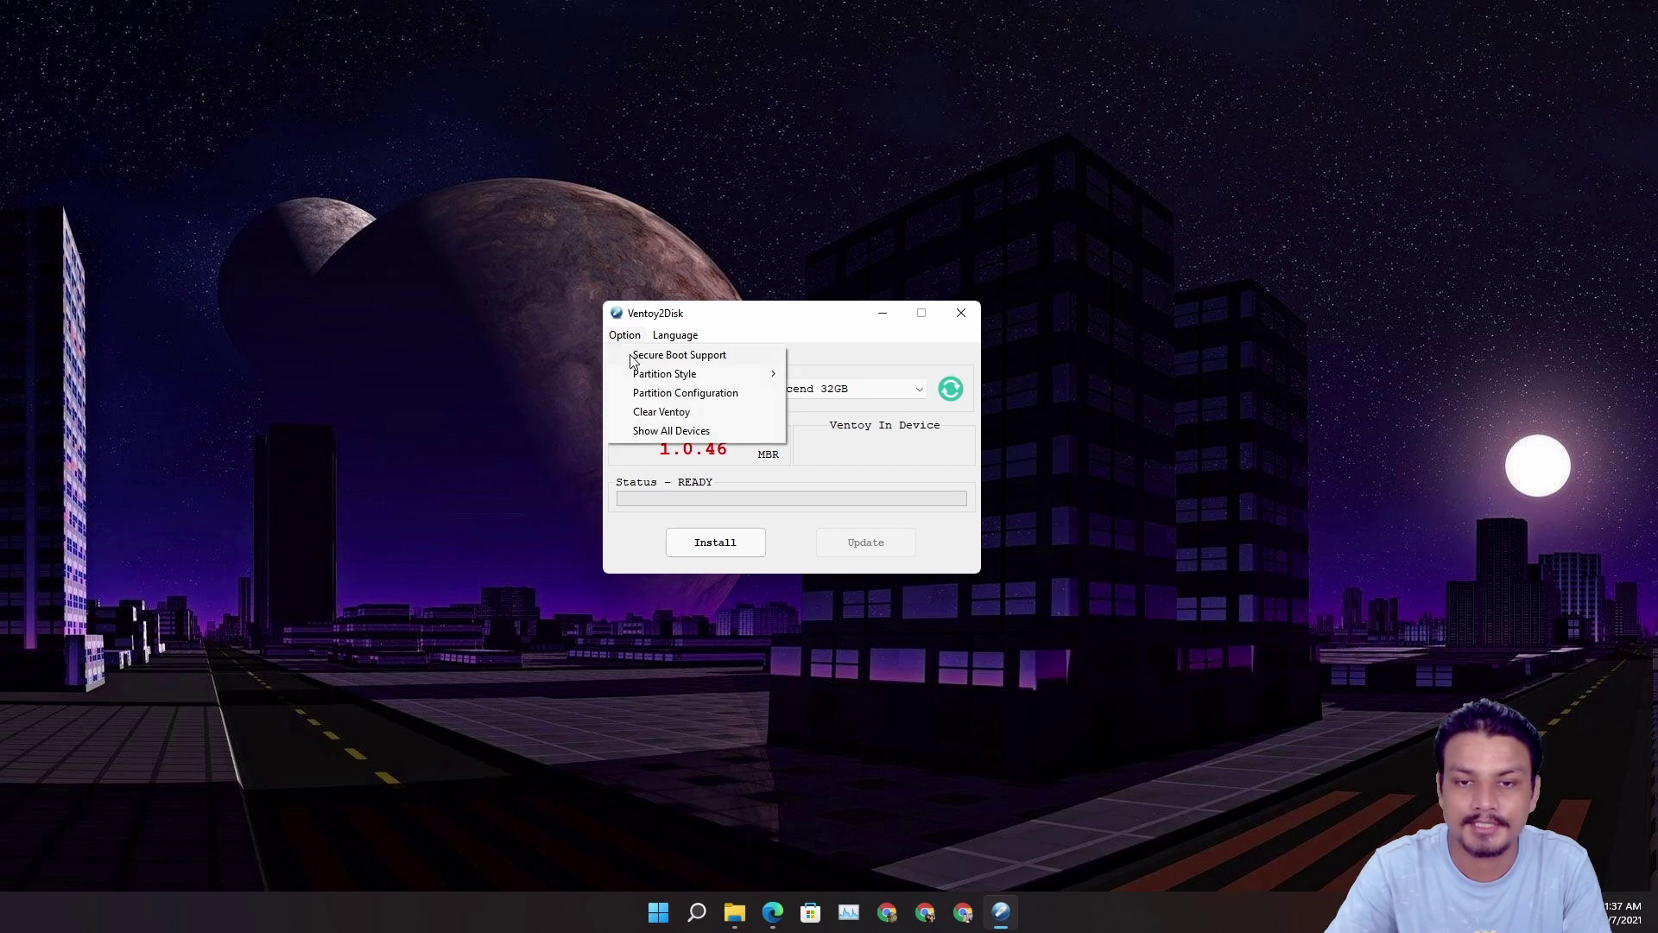
pyautogui.moveTo(649, 377)
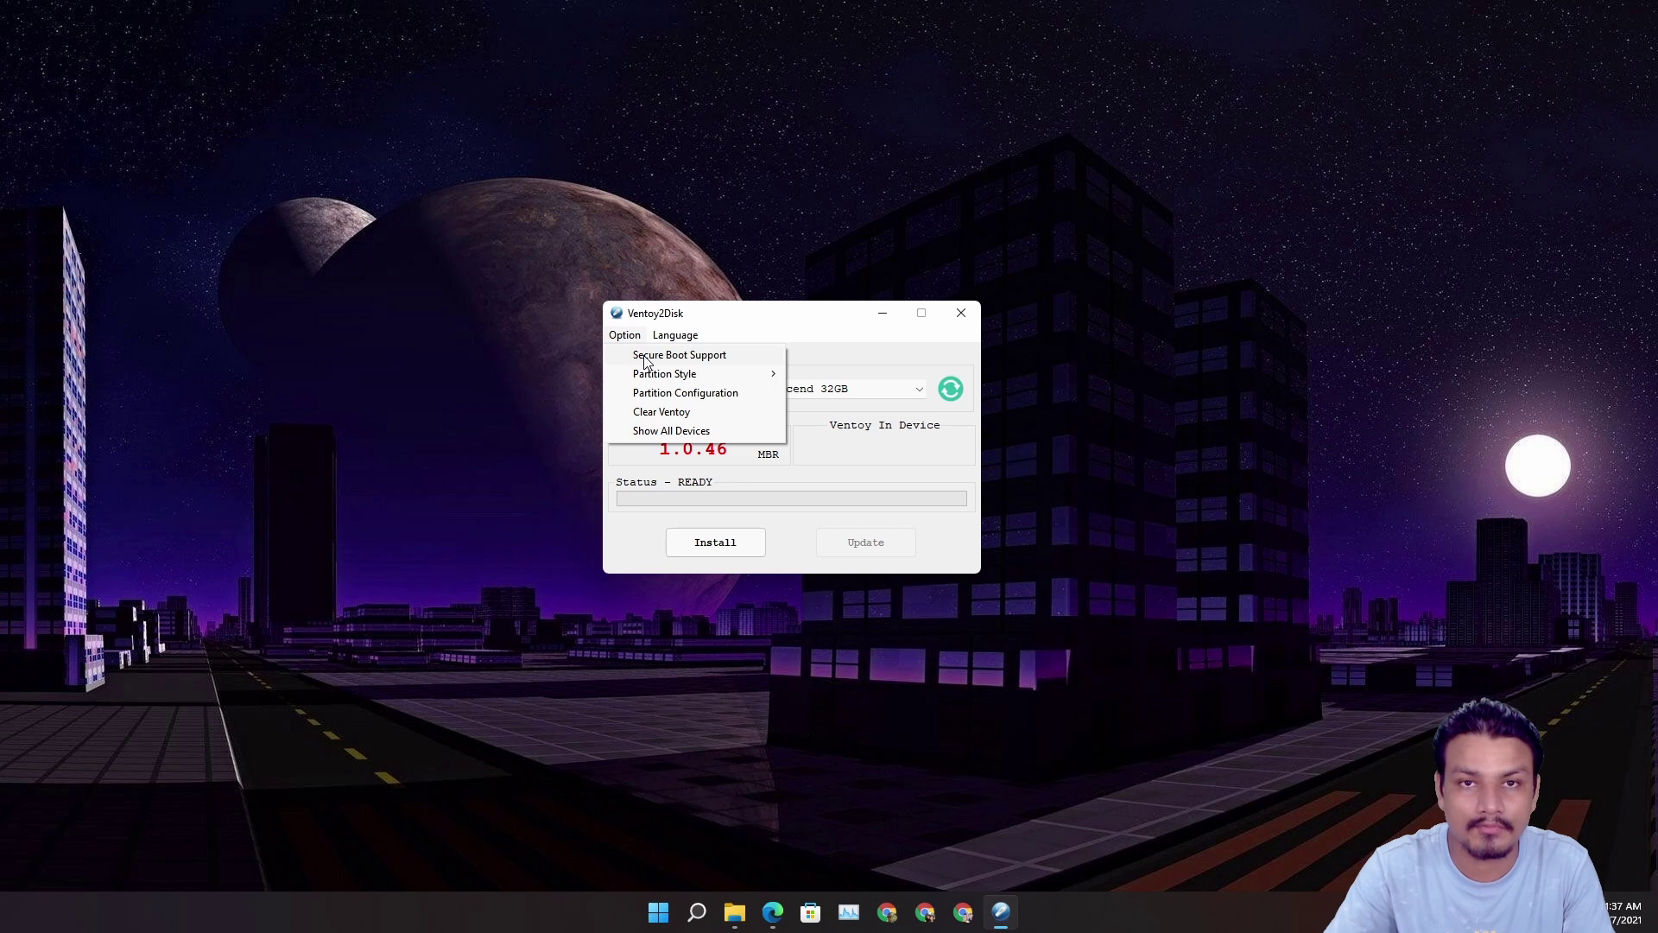
pyautogui.moveTo(734, 374)
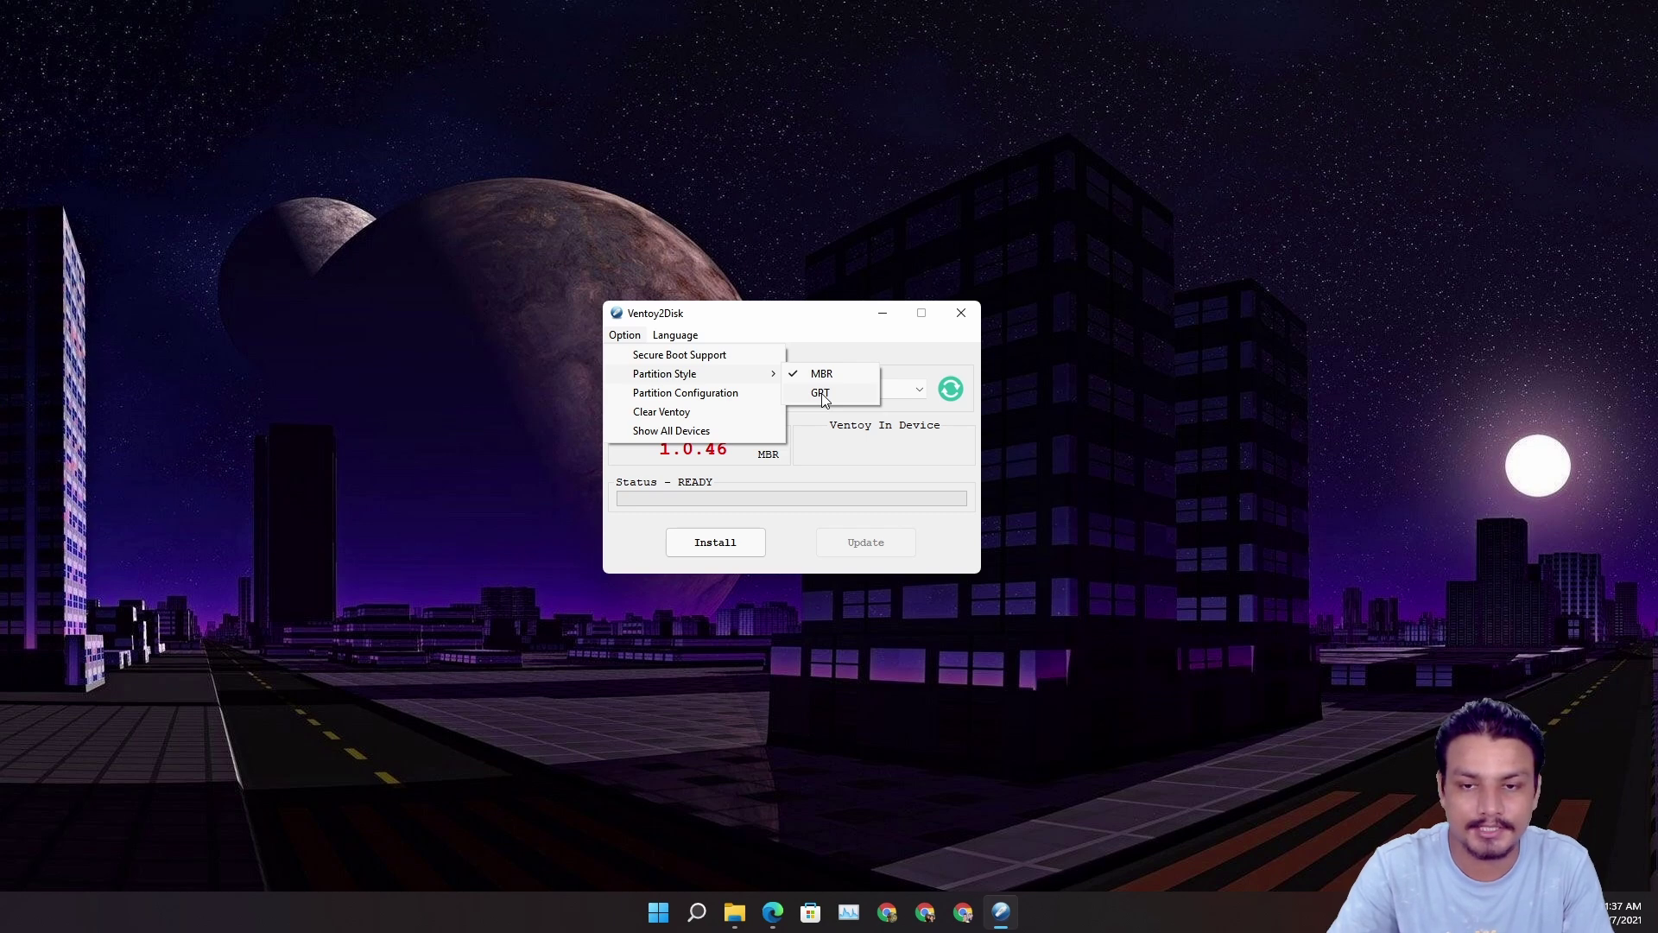
pyautogui.click(961, 341)
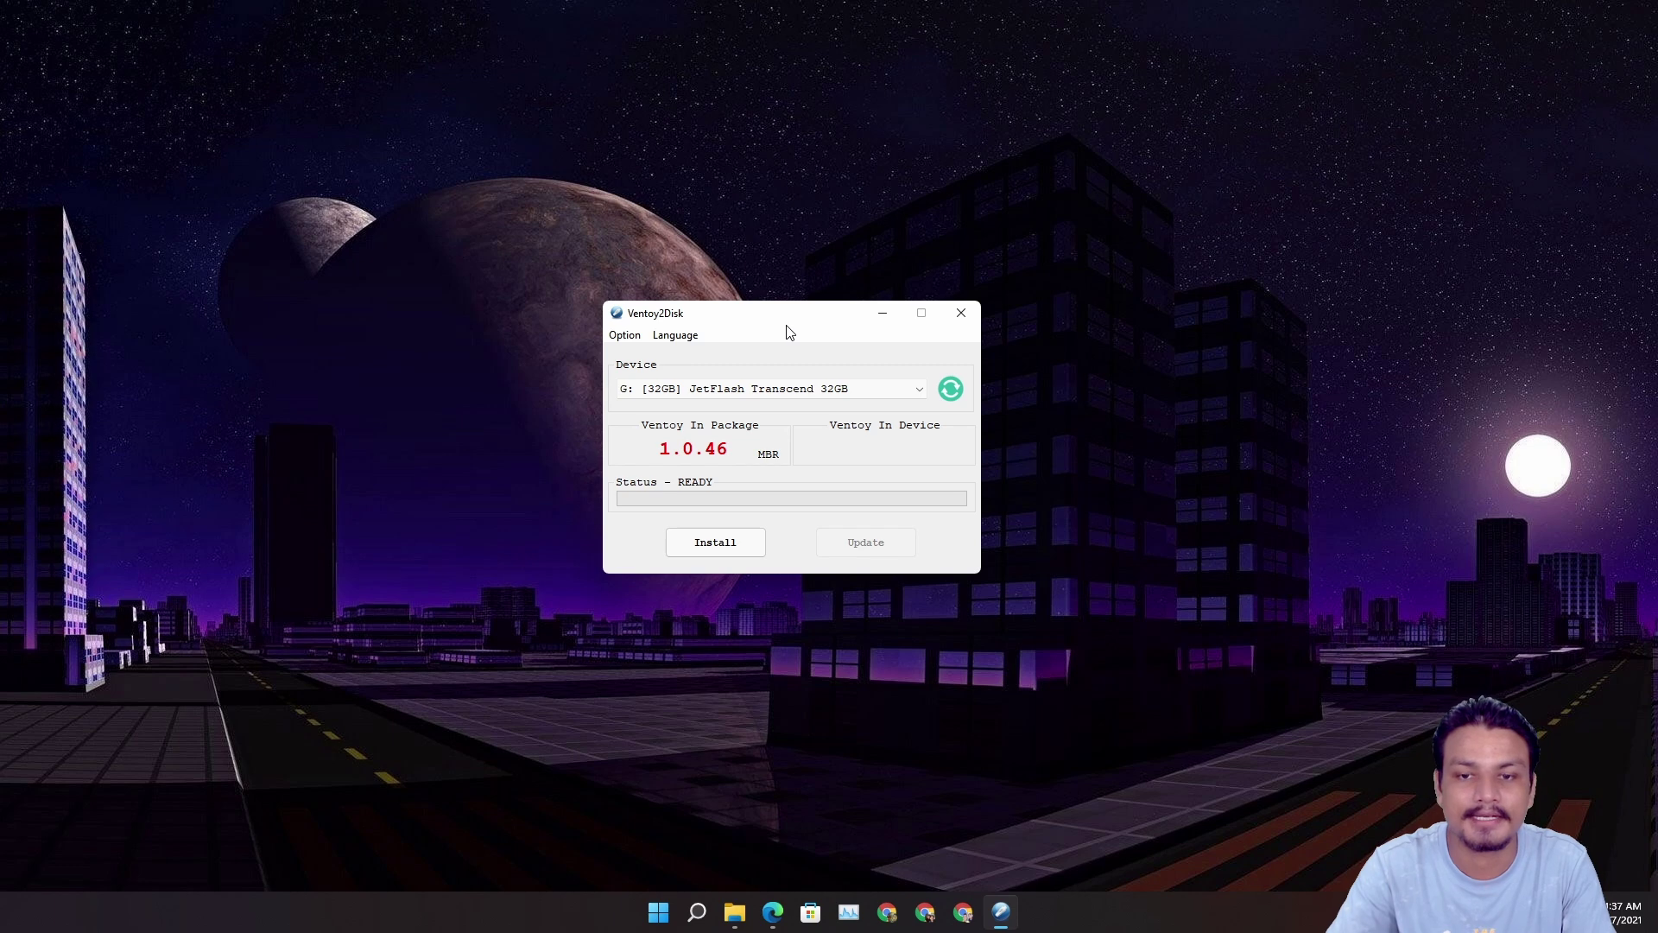
pyautogui.click(628, 338)
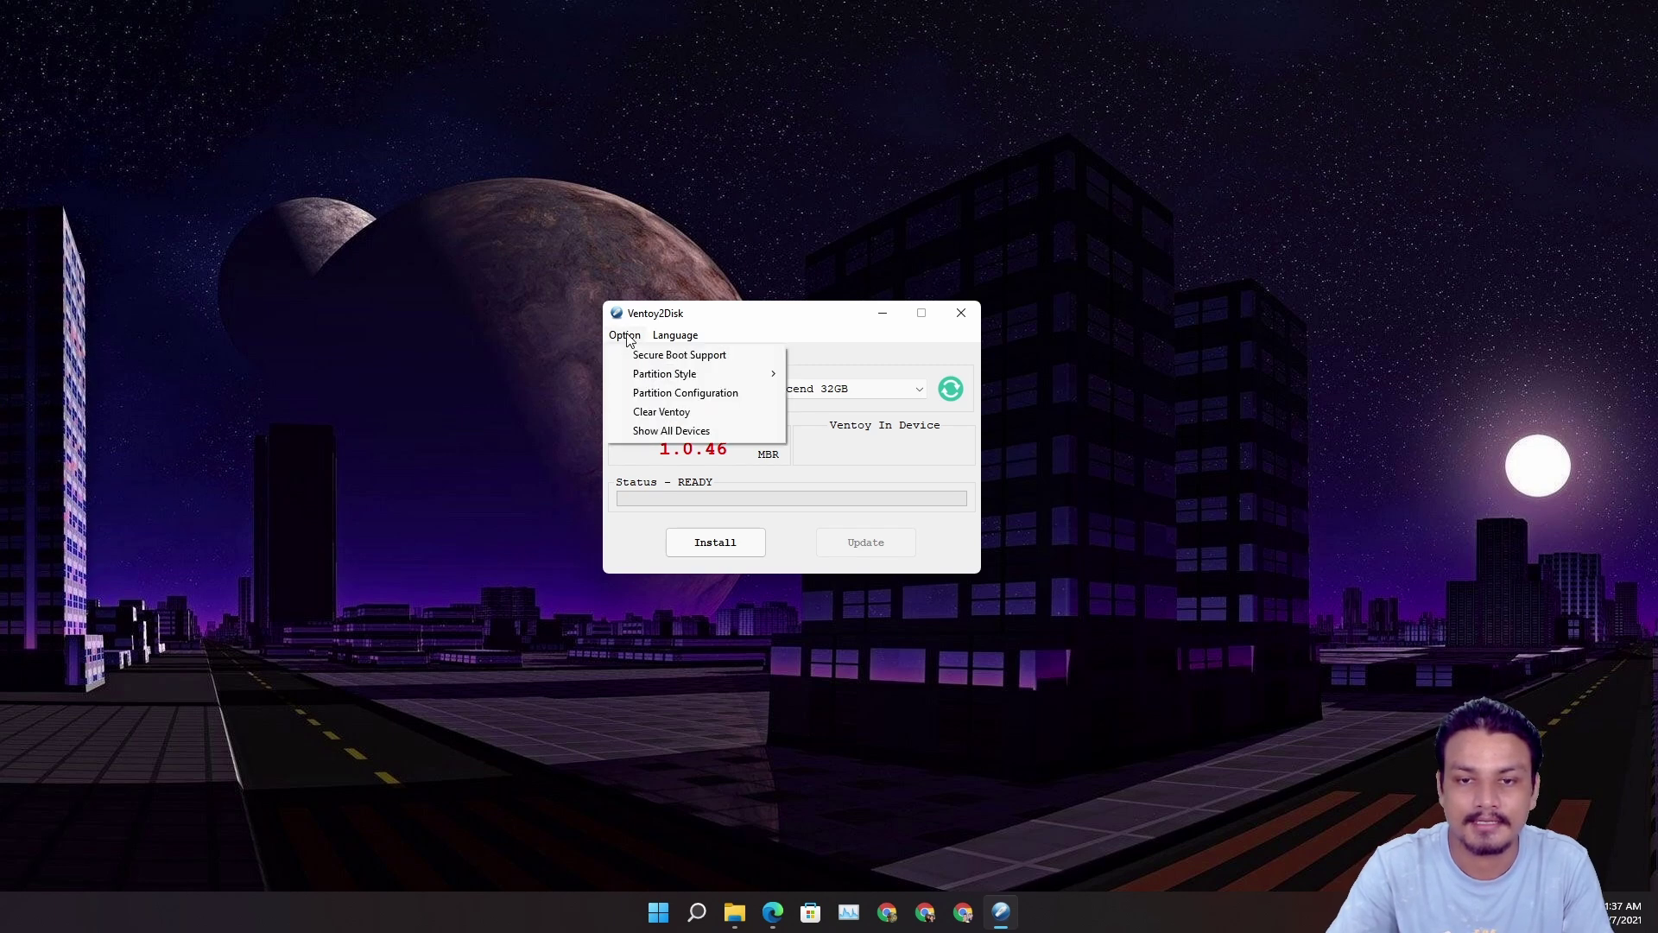
pyautogui.click(964, 339)
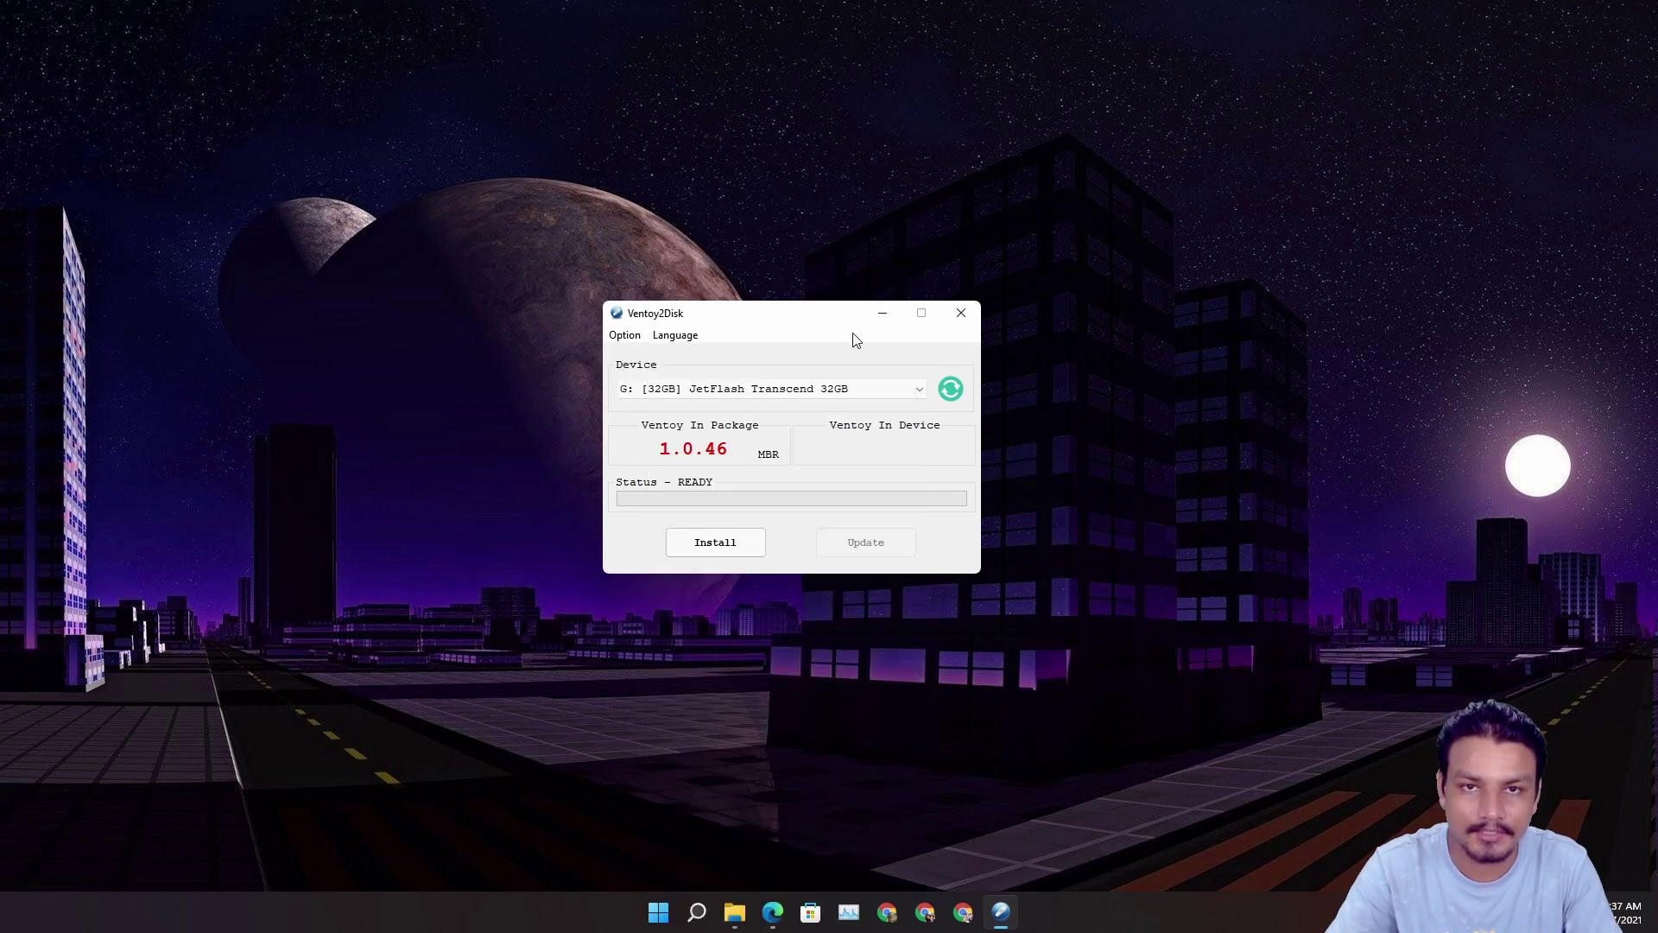
# - Install Ventoy 1.0.46 on drive G:, accepting both erase warnings, then close Ventoy2Disk
pyautogui.click(722, 543)
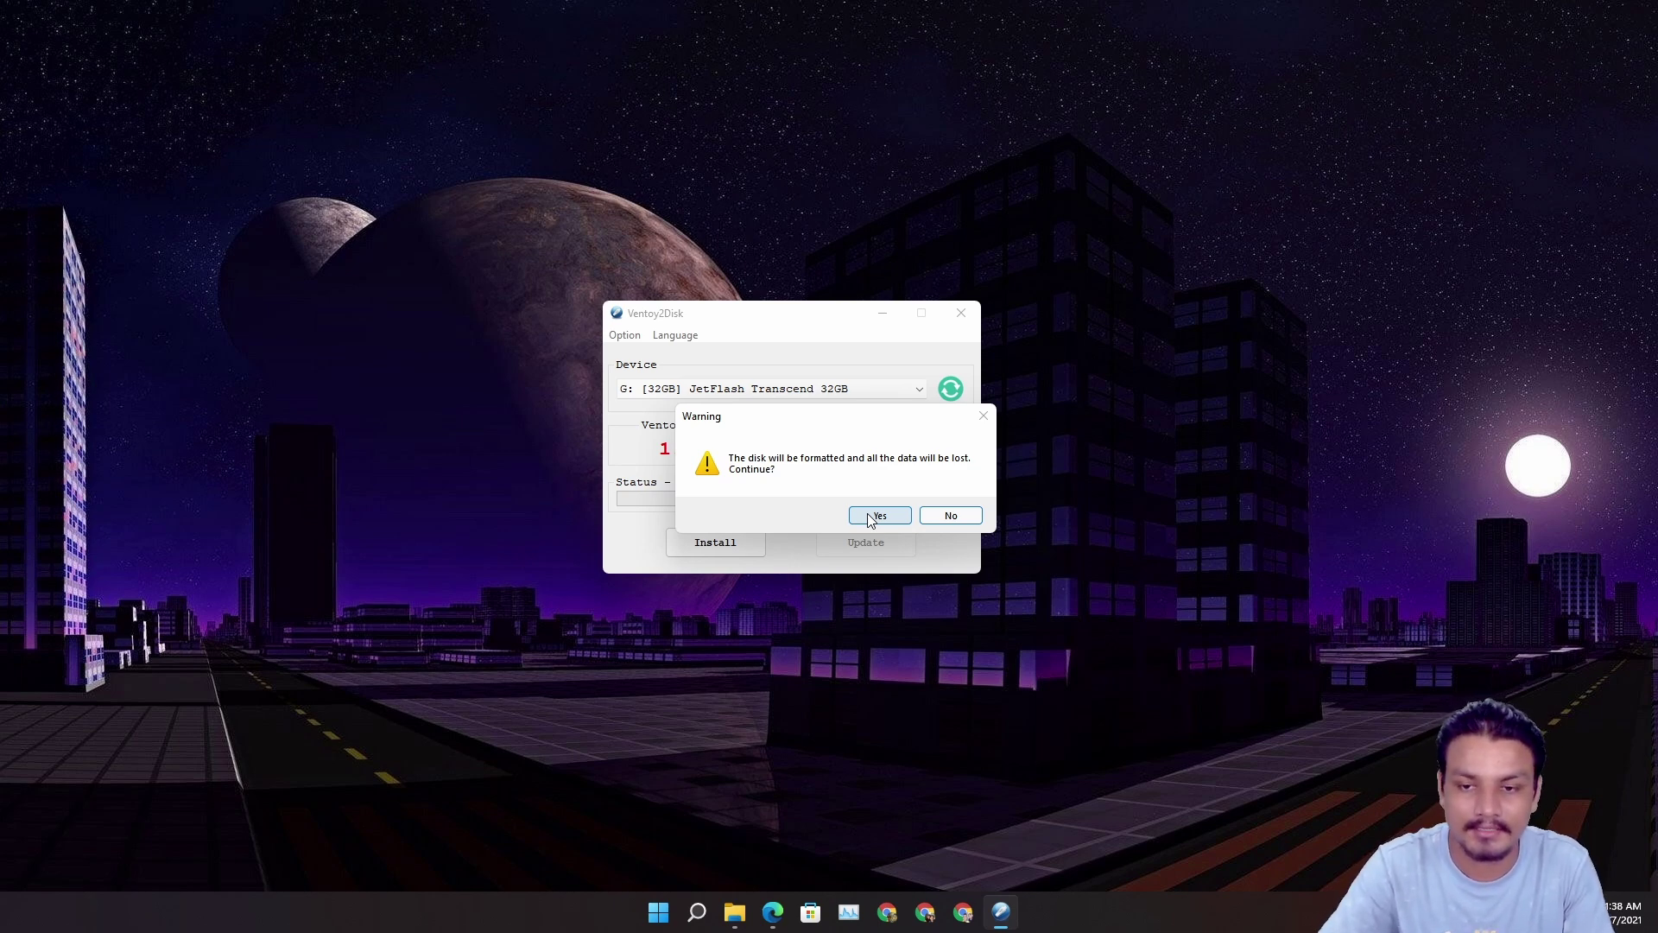
pyautogui.click(874, 516)
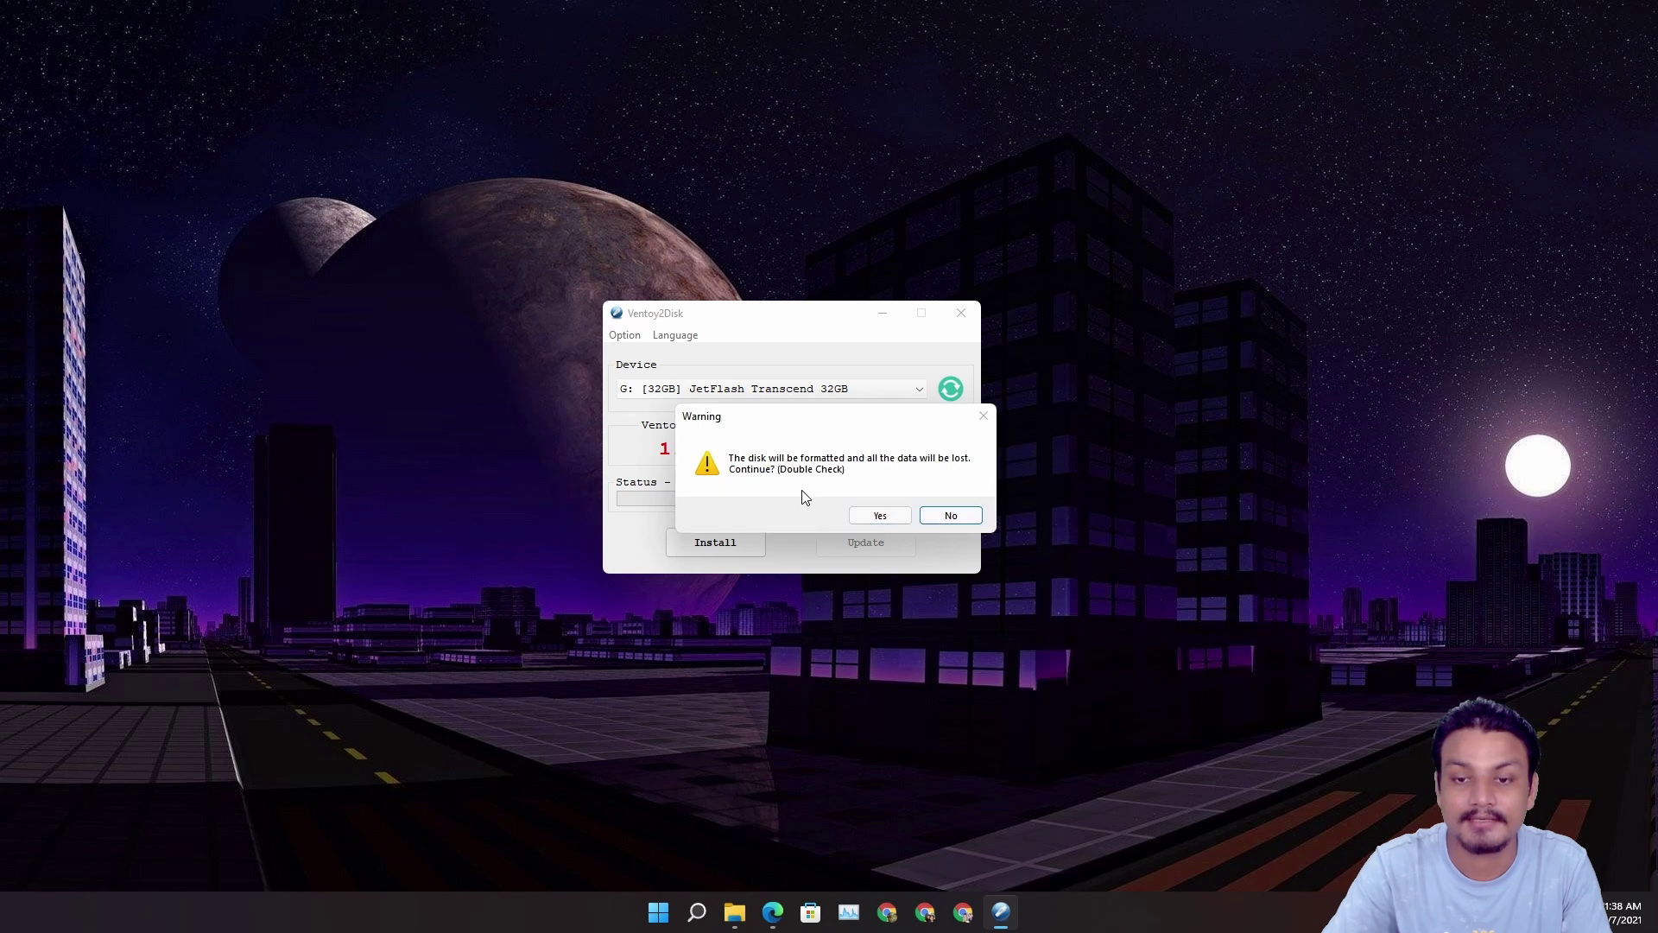
pyautogui.click(871, 515)
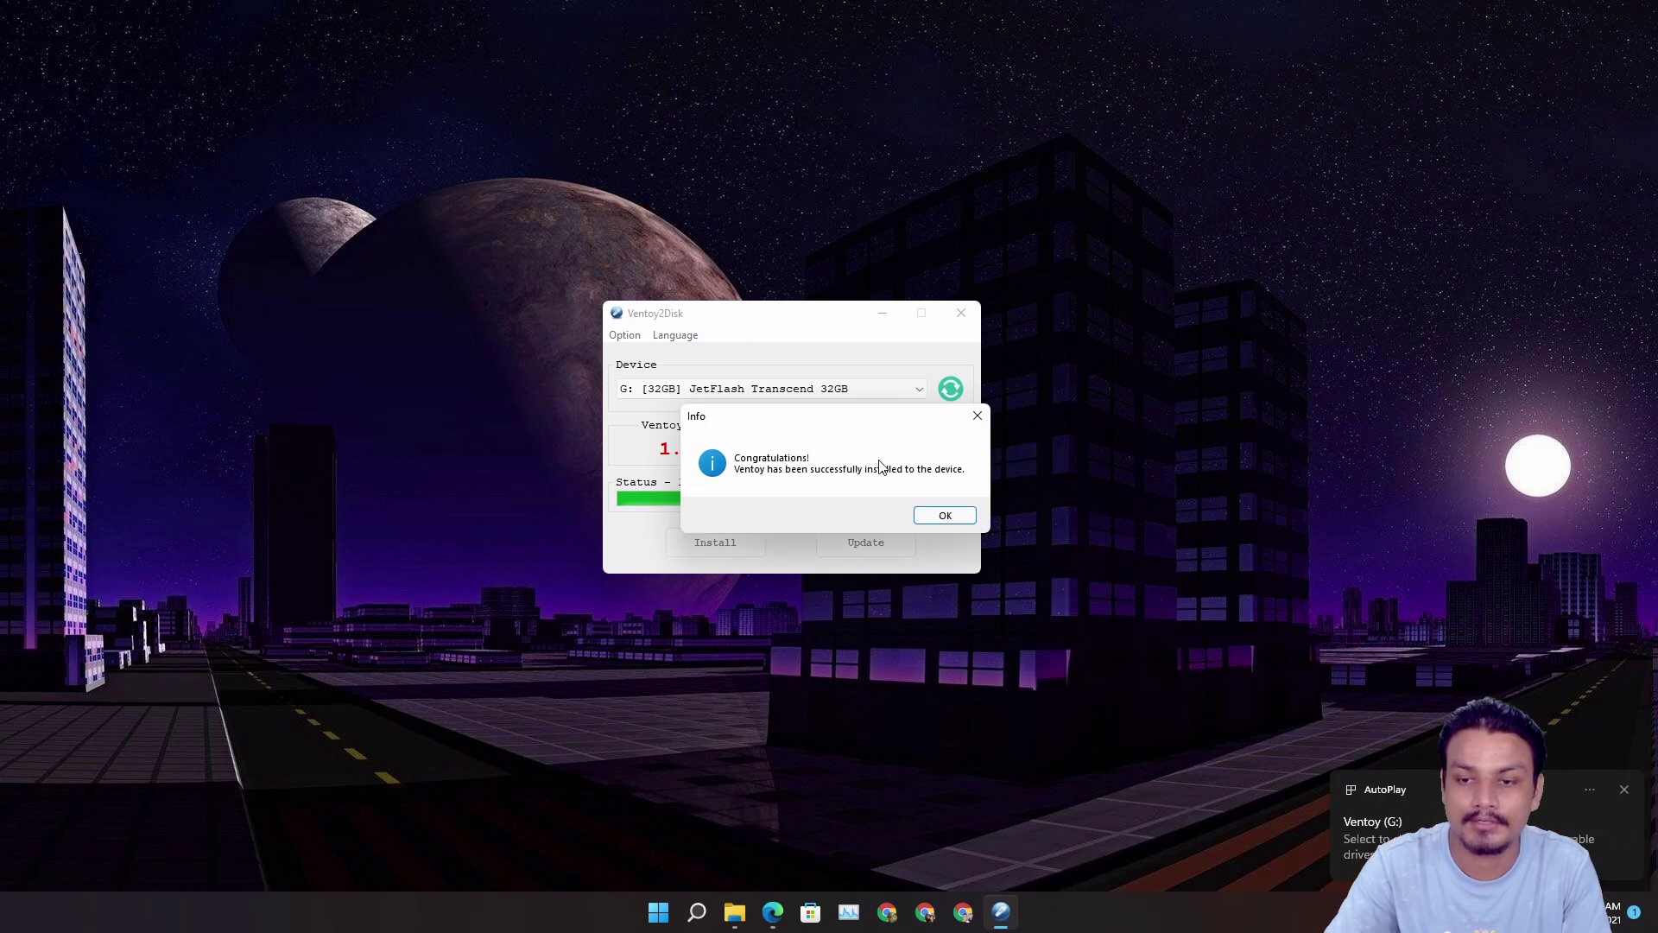
pyautogui.click(945, 515)
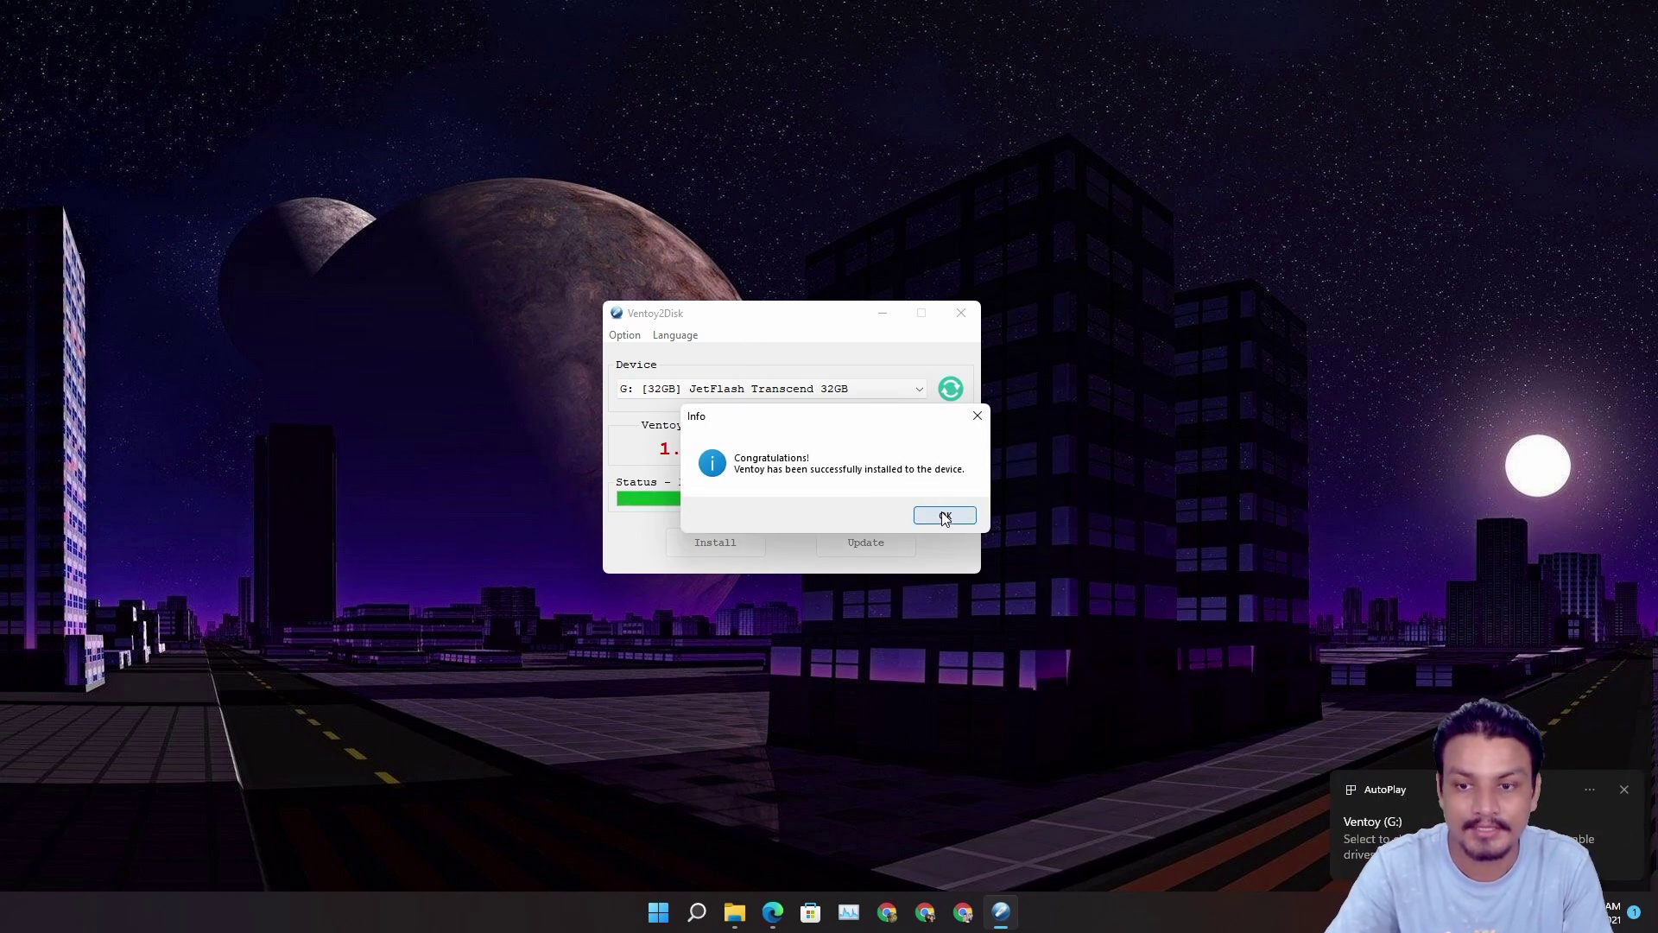
pyautogui.click(945, 516)
pyautogui.click(962, 313)
# - Browse to Extra KB (E:)\Software and widen the Name column to show the ISO's full name
pyautogui.click(751, 911)
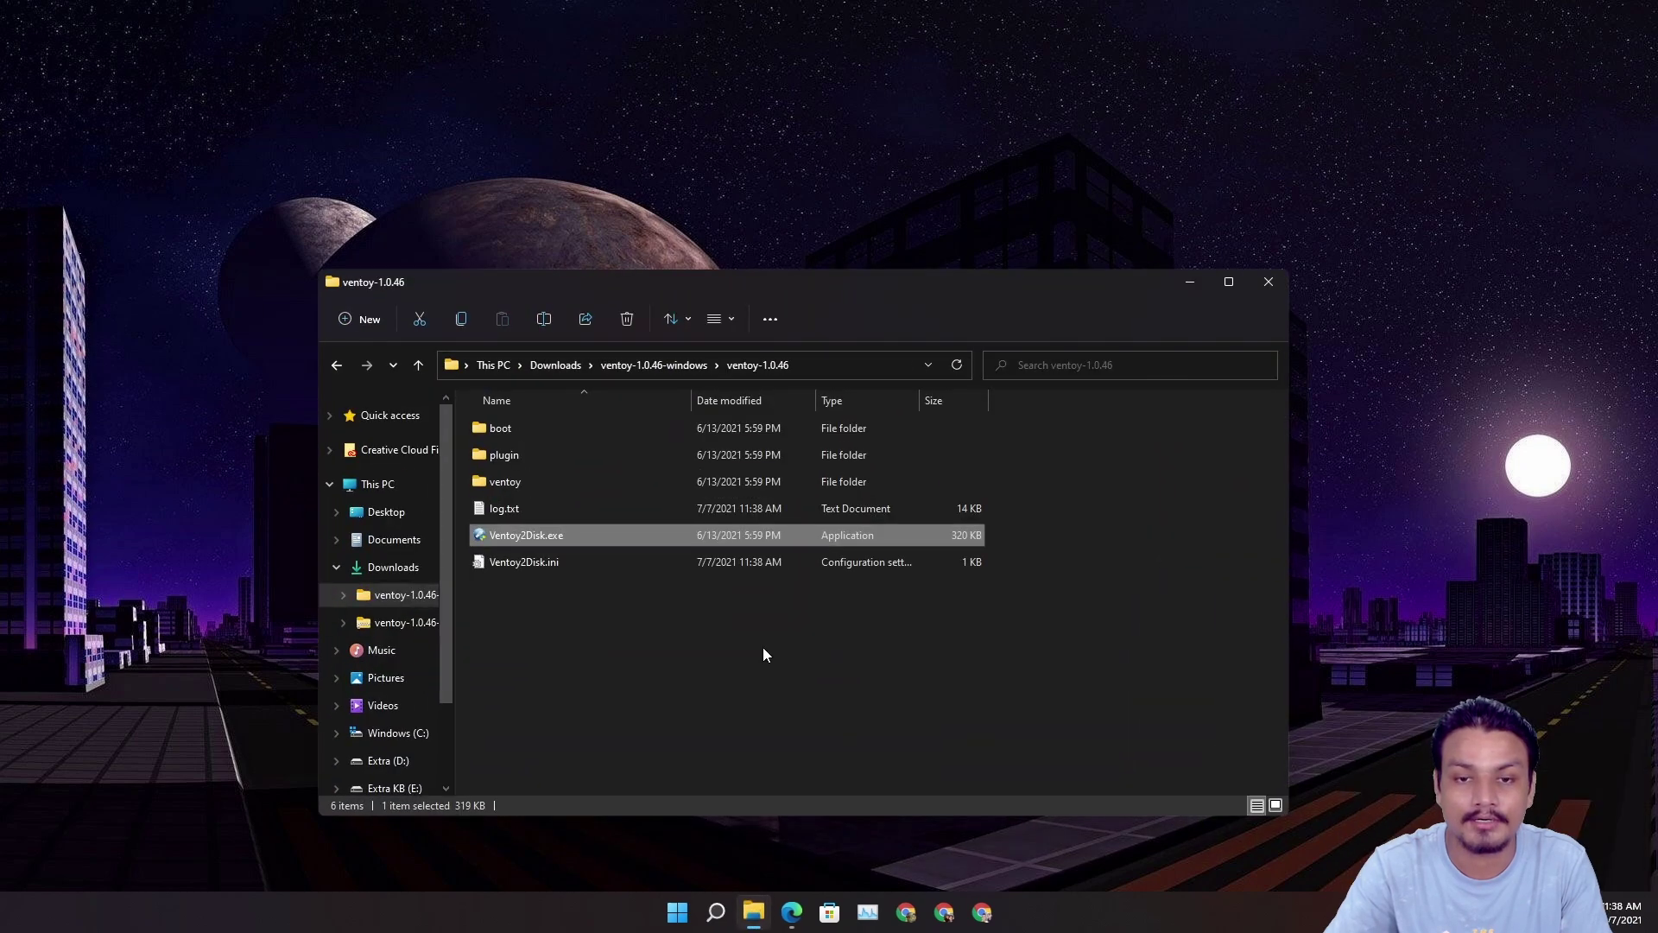
pyautogui.scroll(-2, 447, 661)
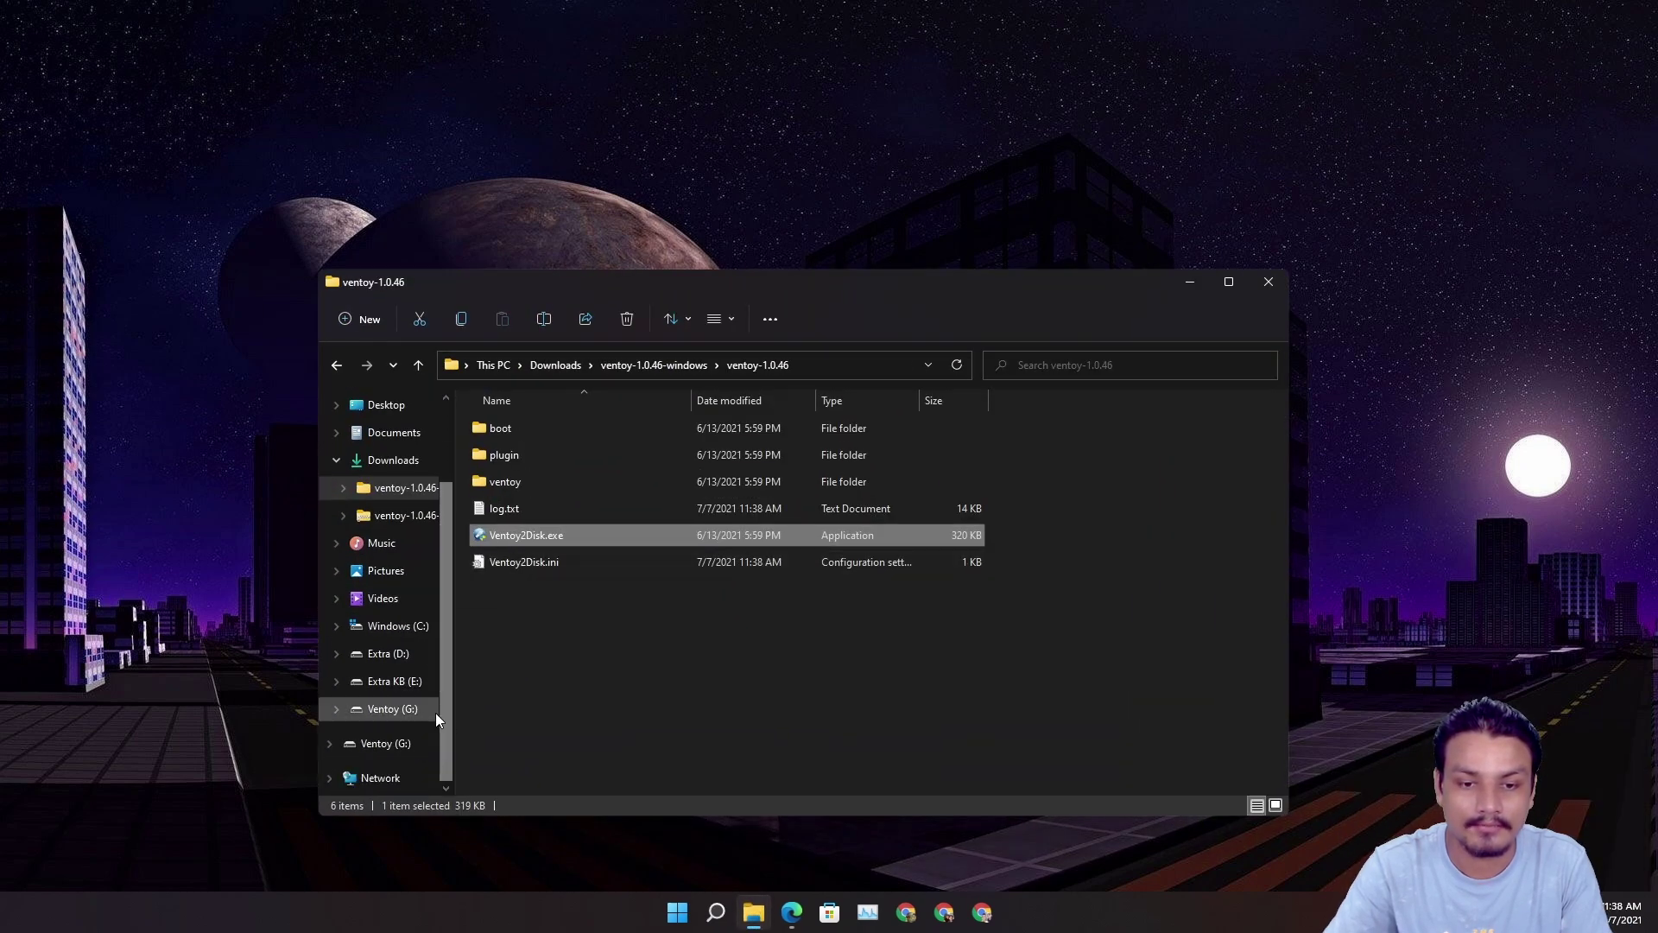
pyautogui.click(407, 660)
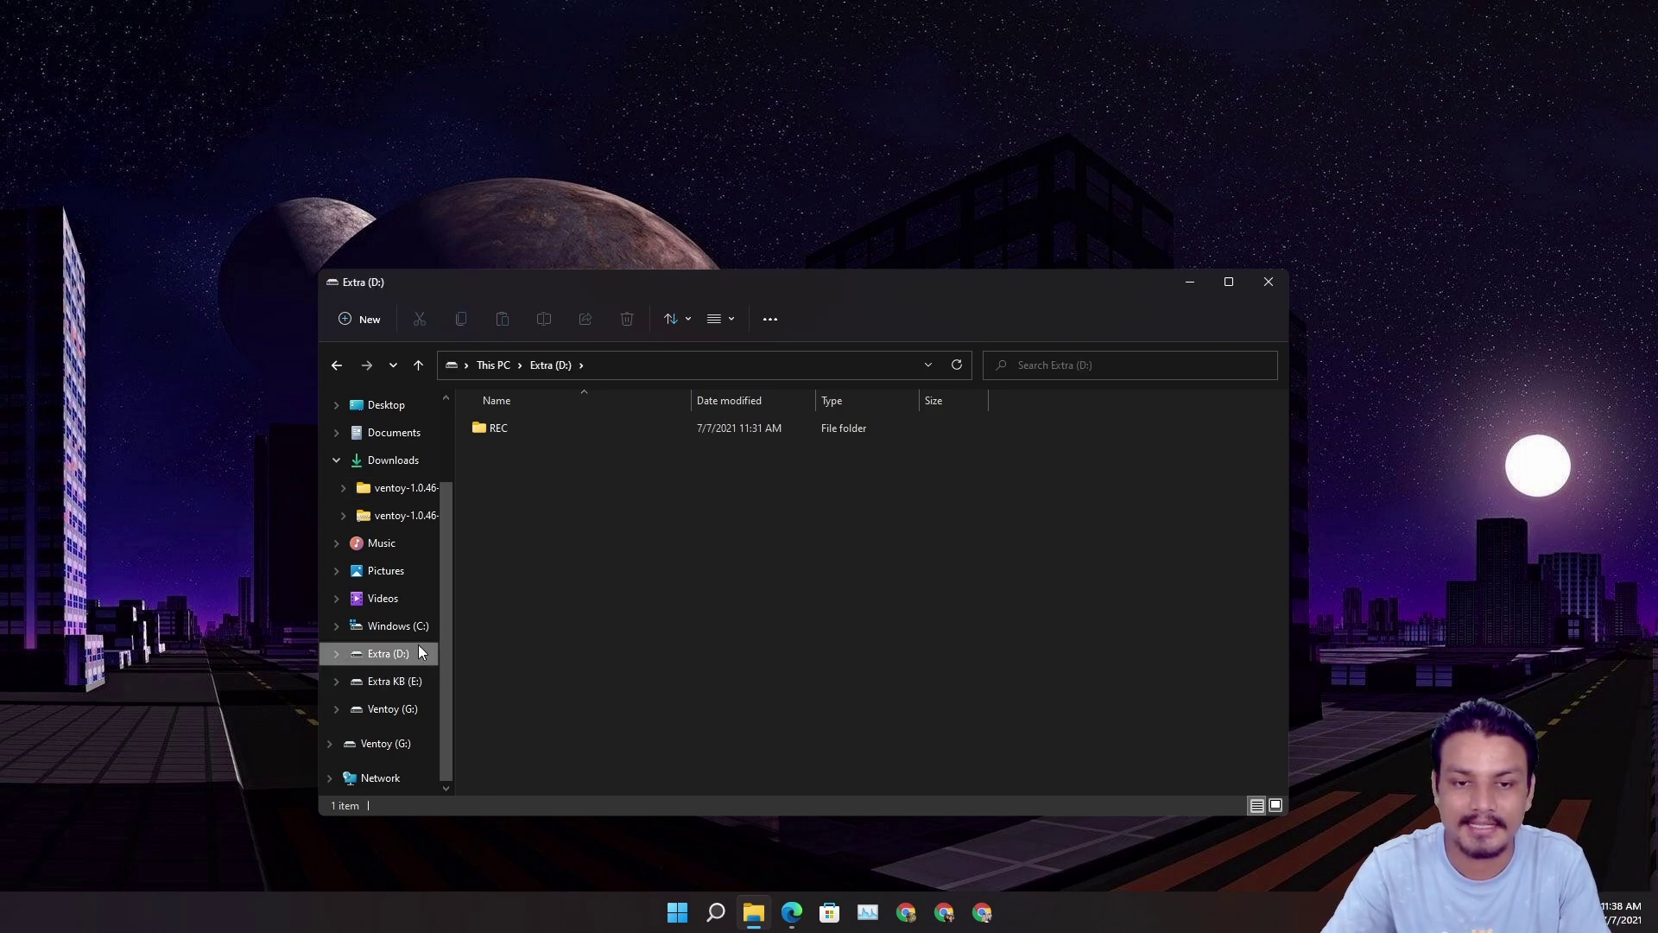
pyautogui.click(413, 682)
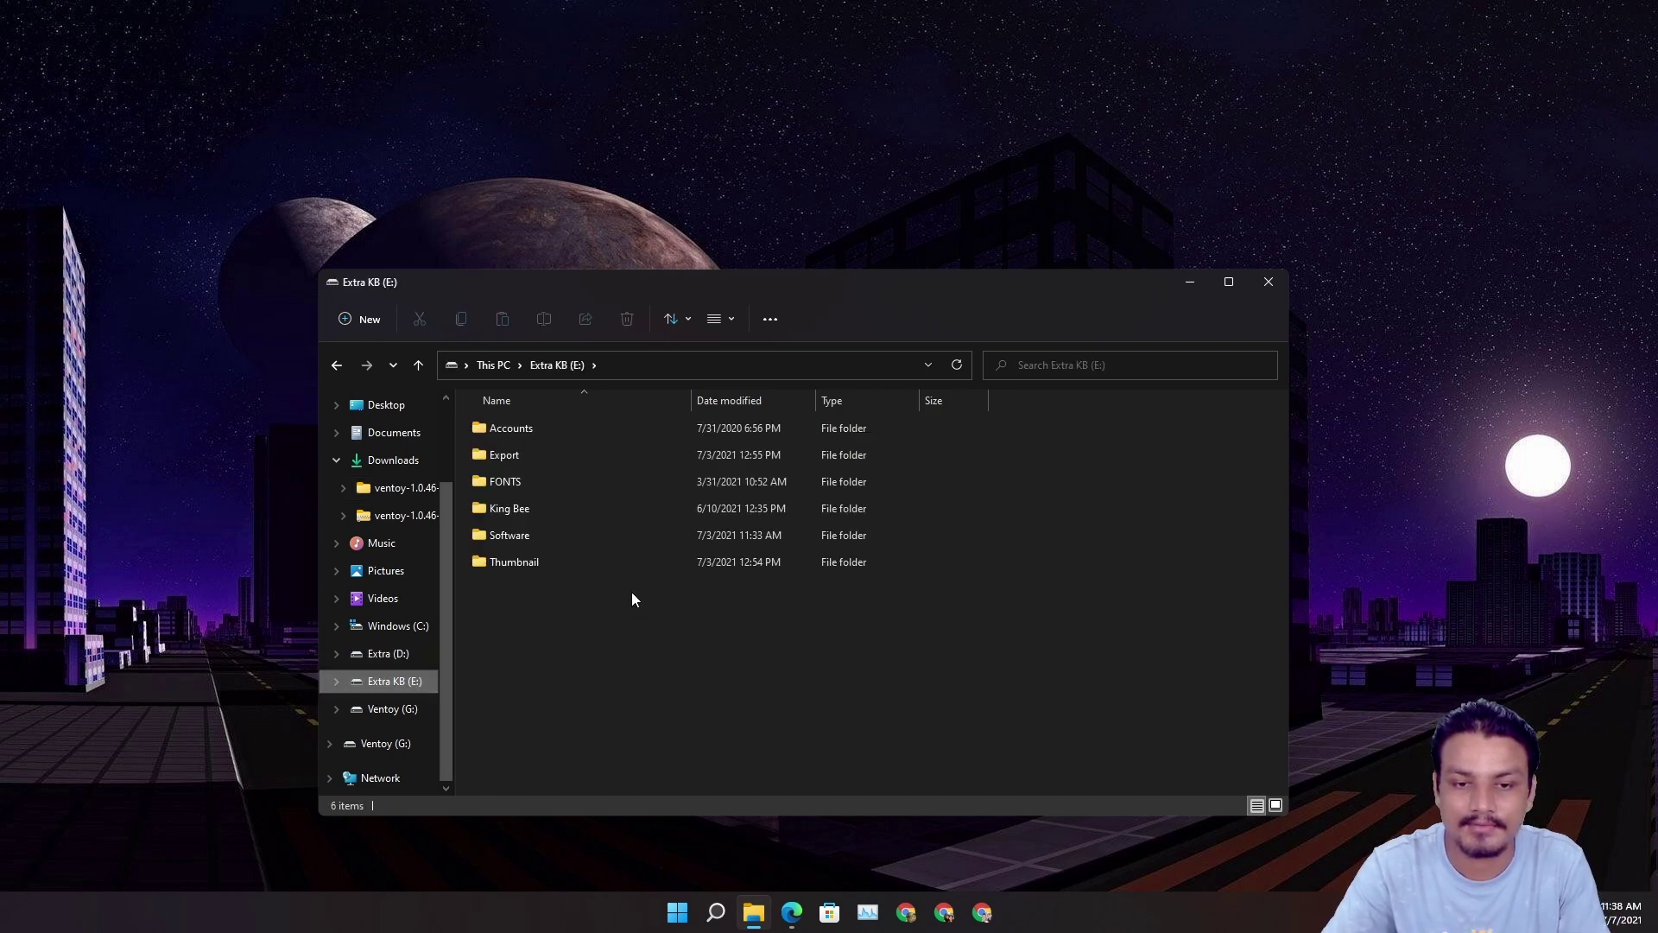
pyautogui.doubleClick(570, 541)
pyautogui.click(645, 428)
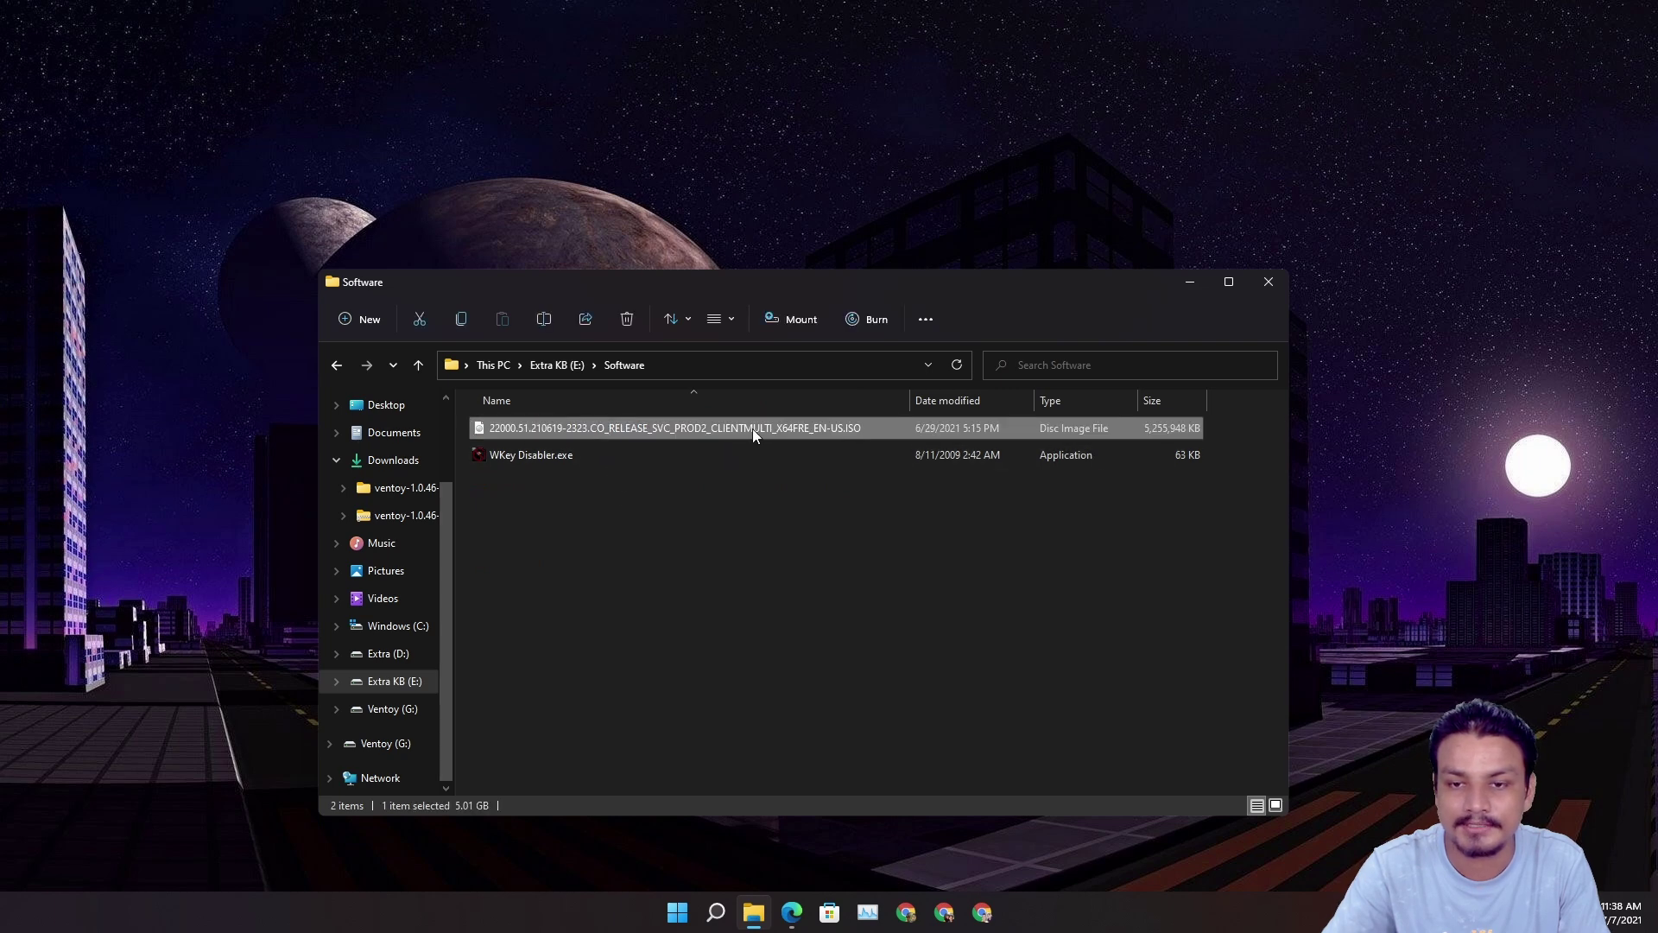
pyautogui.moveTo(910, 400); pyautogui.dragTo(939, 398)
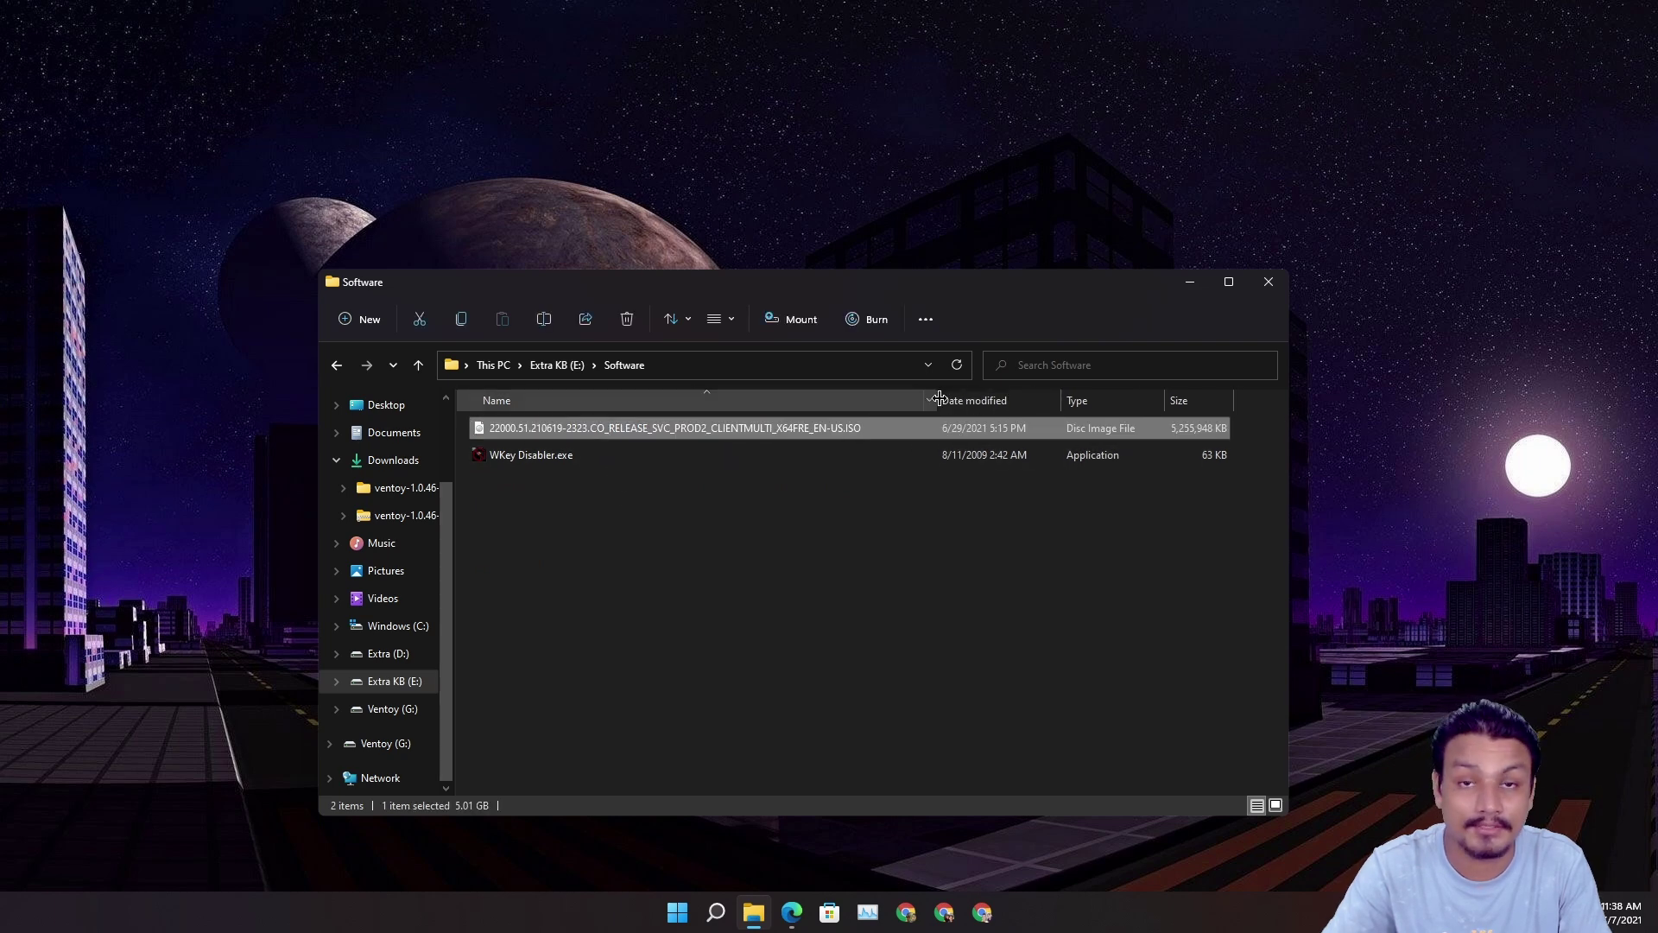
pyautogui.rightClick(647, 427)
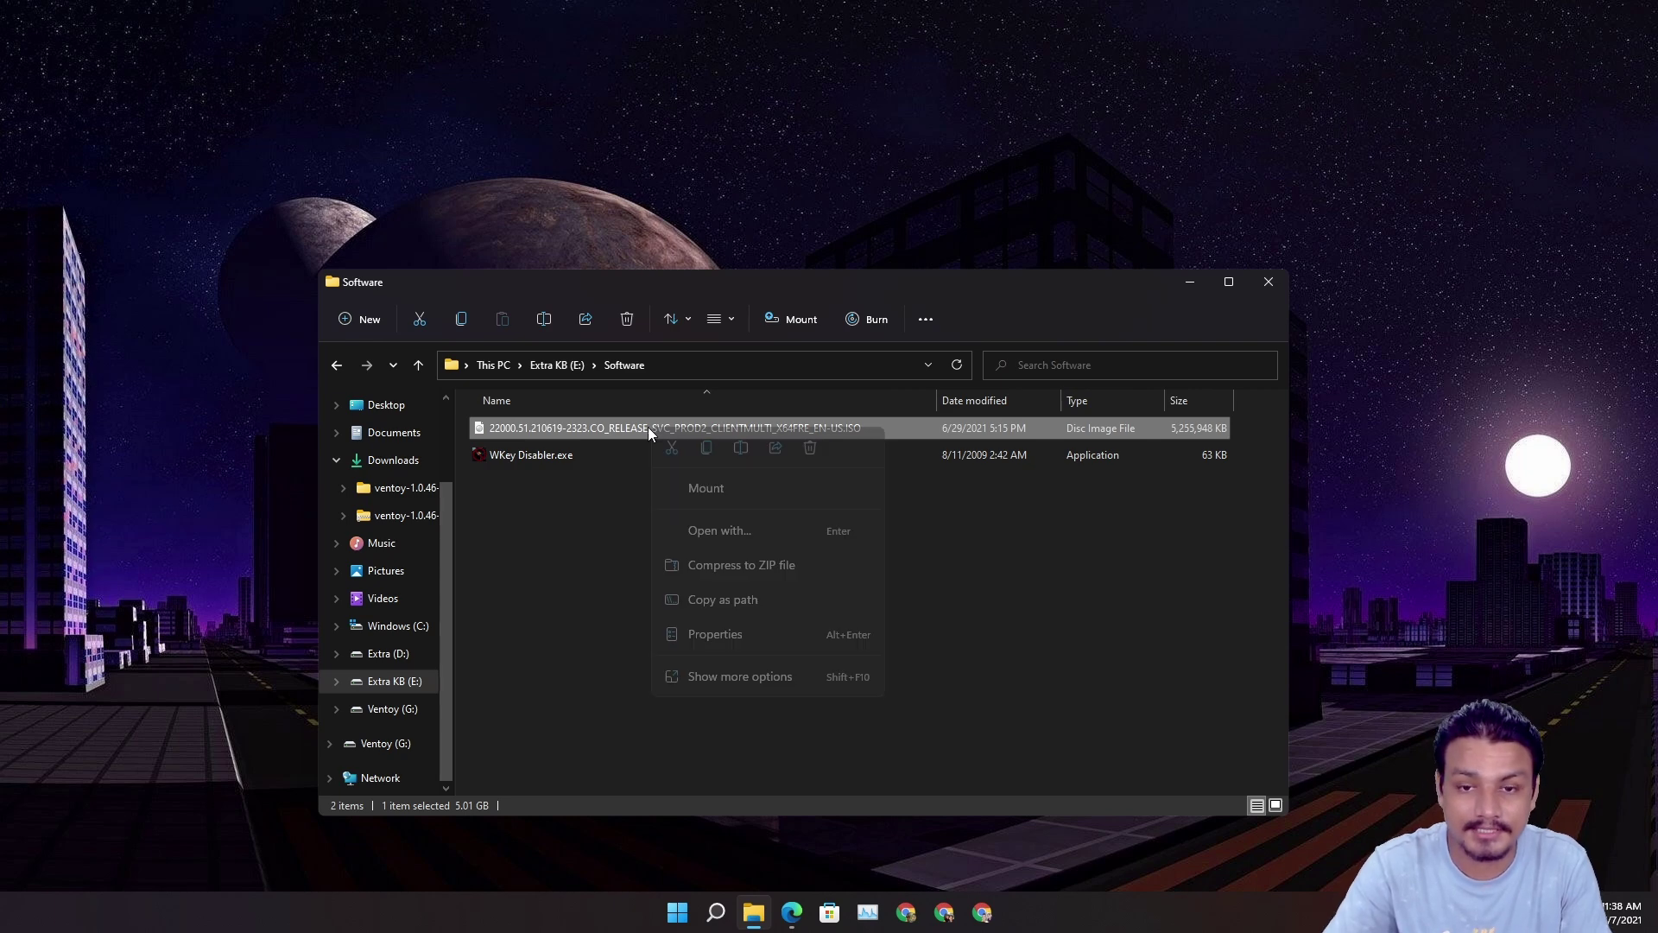
# - Copy the 22000.51 Windows ISO and paste it onto the empty Ventoy (G:) drive
pyautogui.click(707, 445)
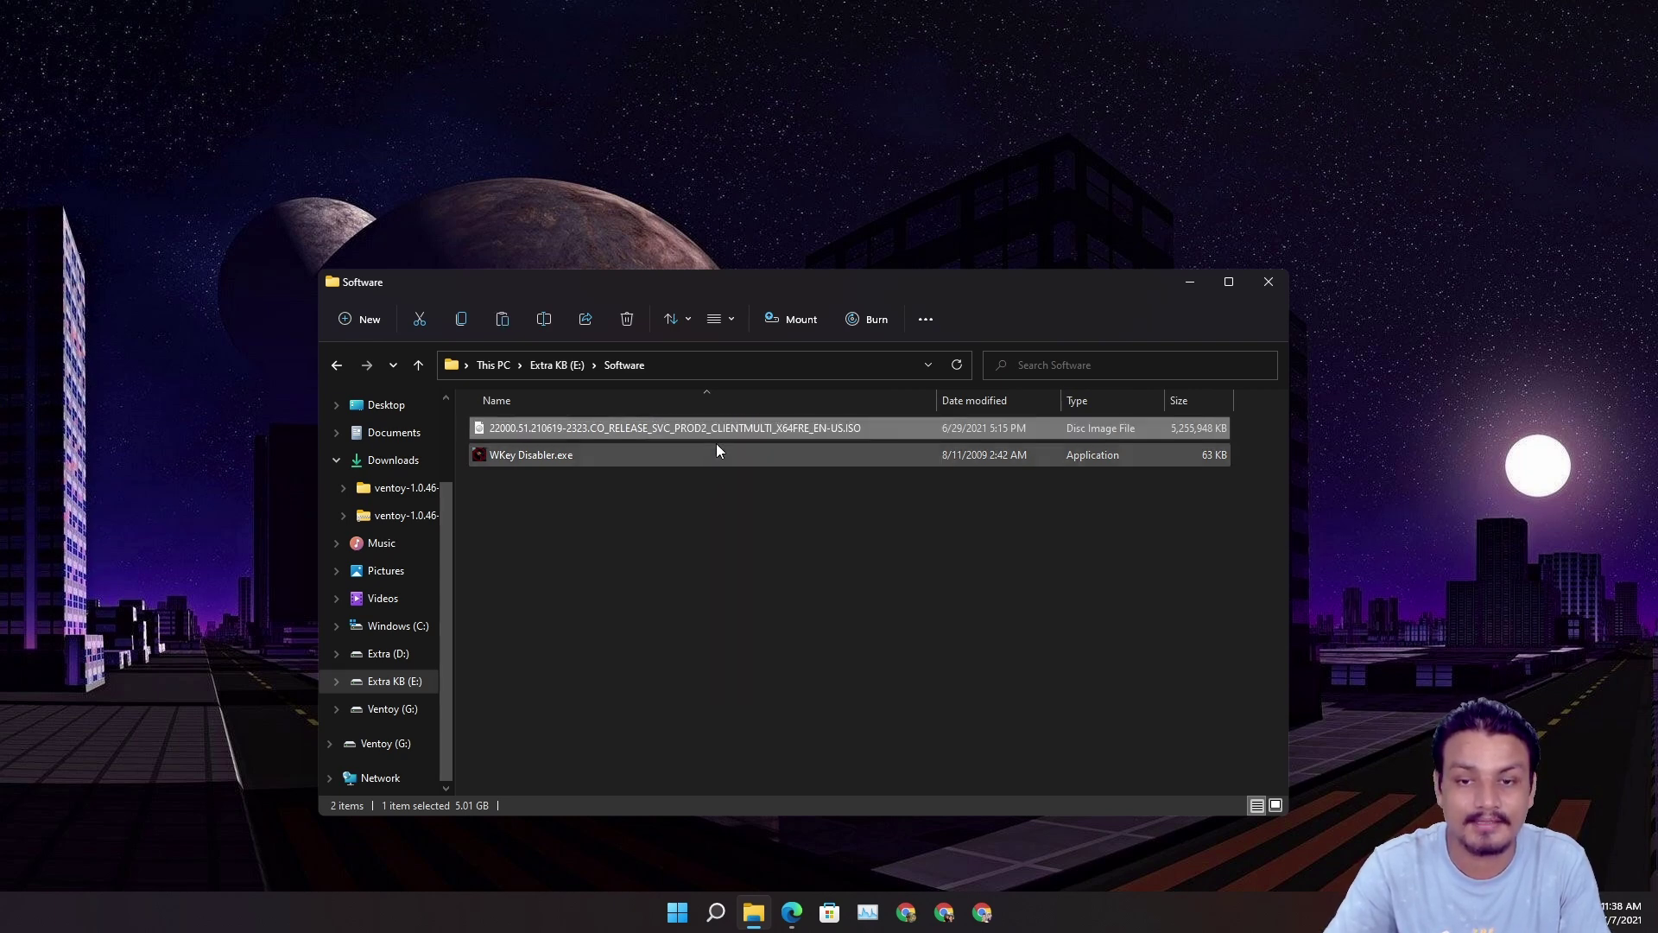
pyautogui.click(402, 712)
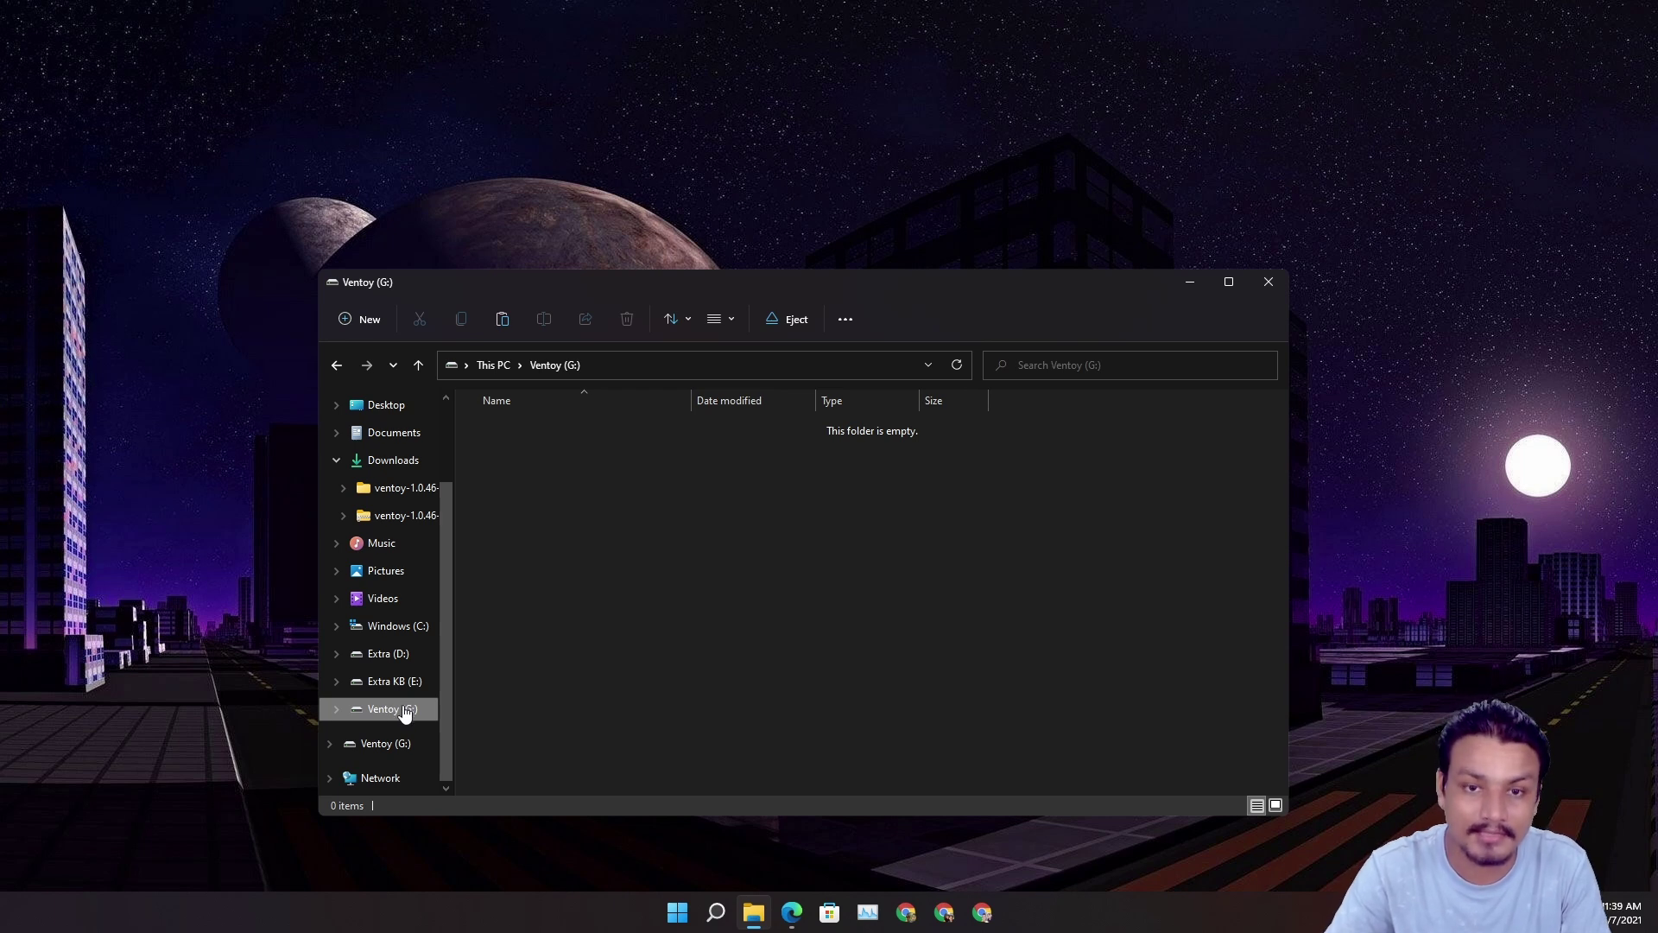
pyautogui.rightClick(575, 537)
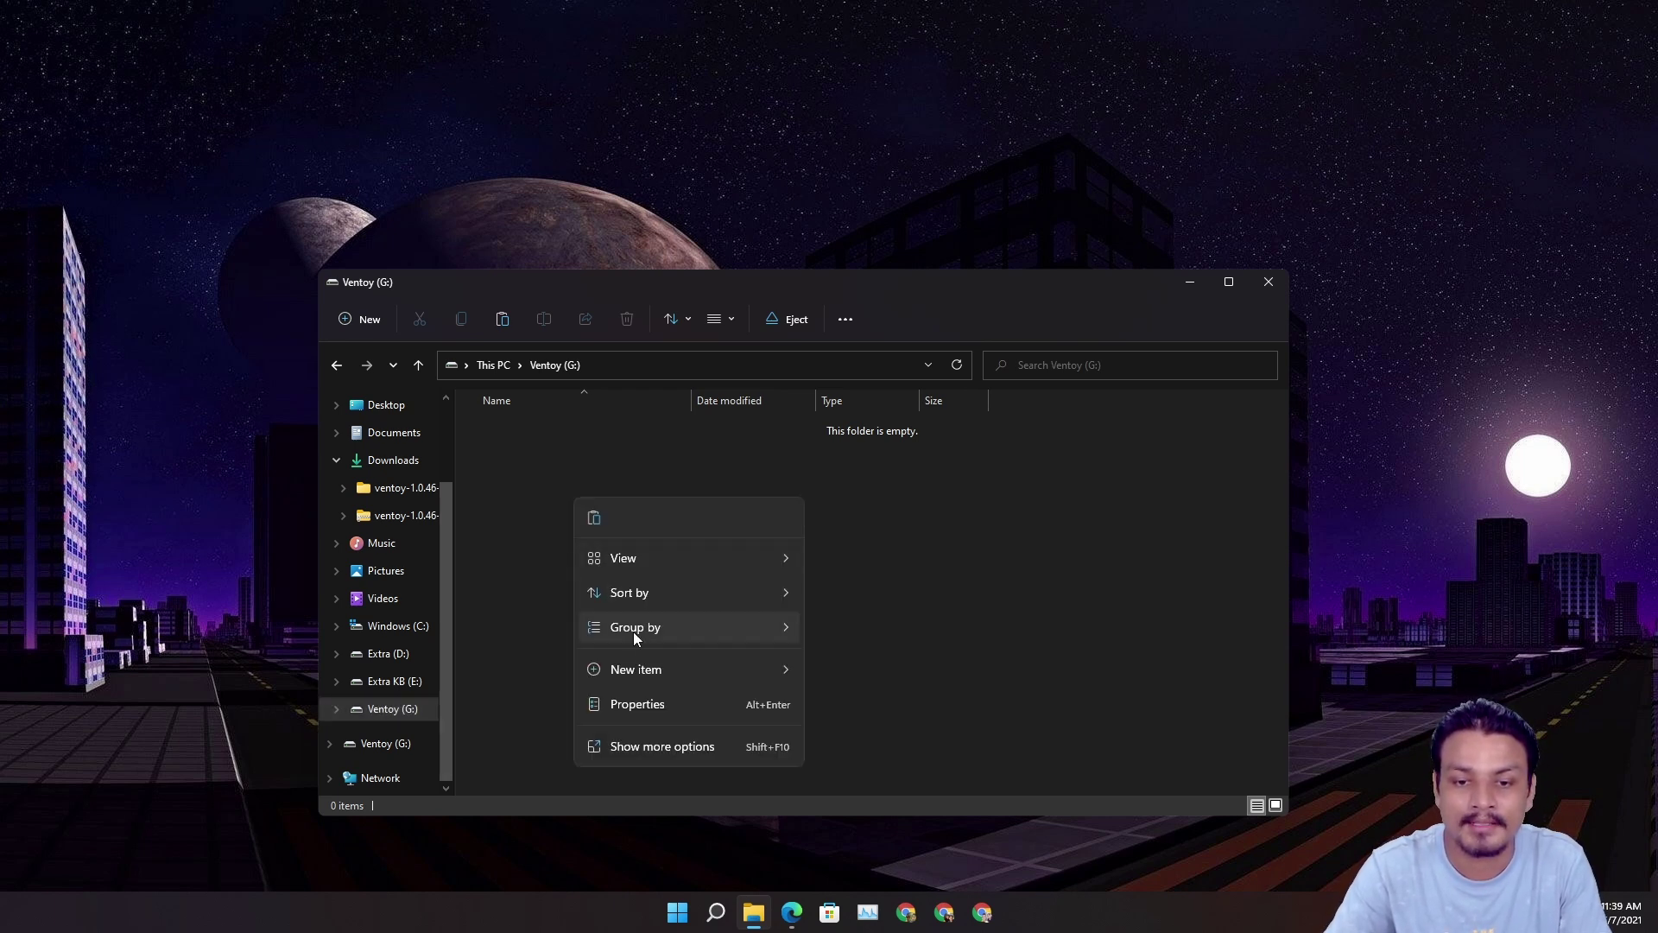
pyautogui.click(592, 518)
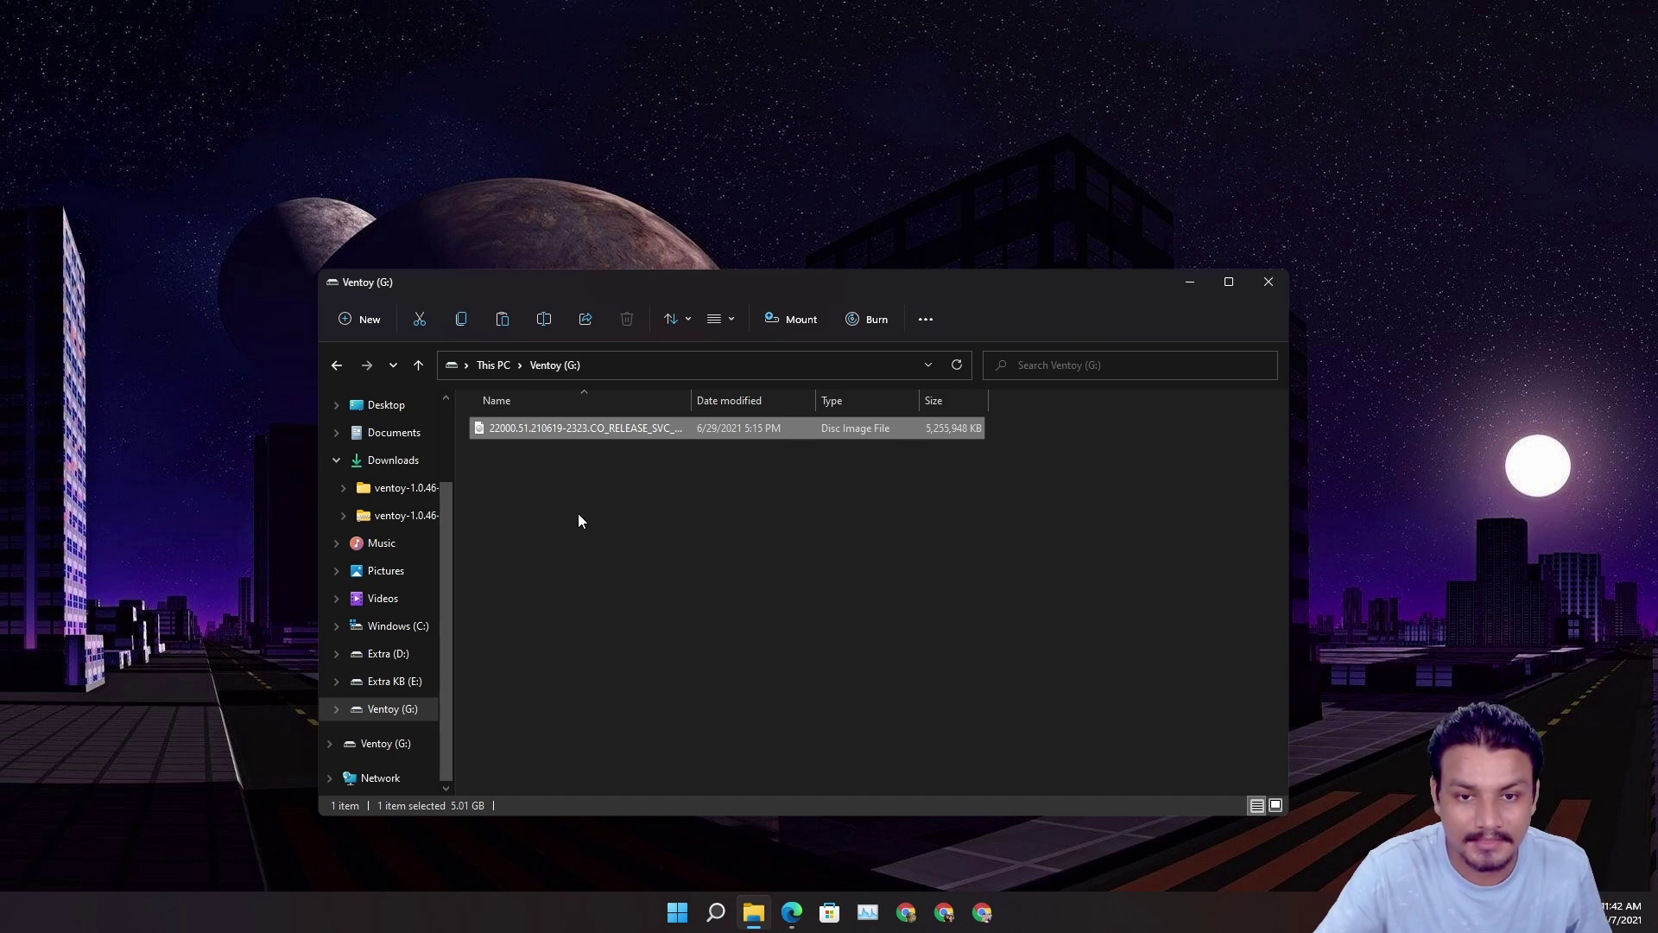
# - Deselect the copied disc image on the Ventoy (G:) drive
pyautogui.click(415, 709)
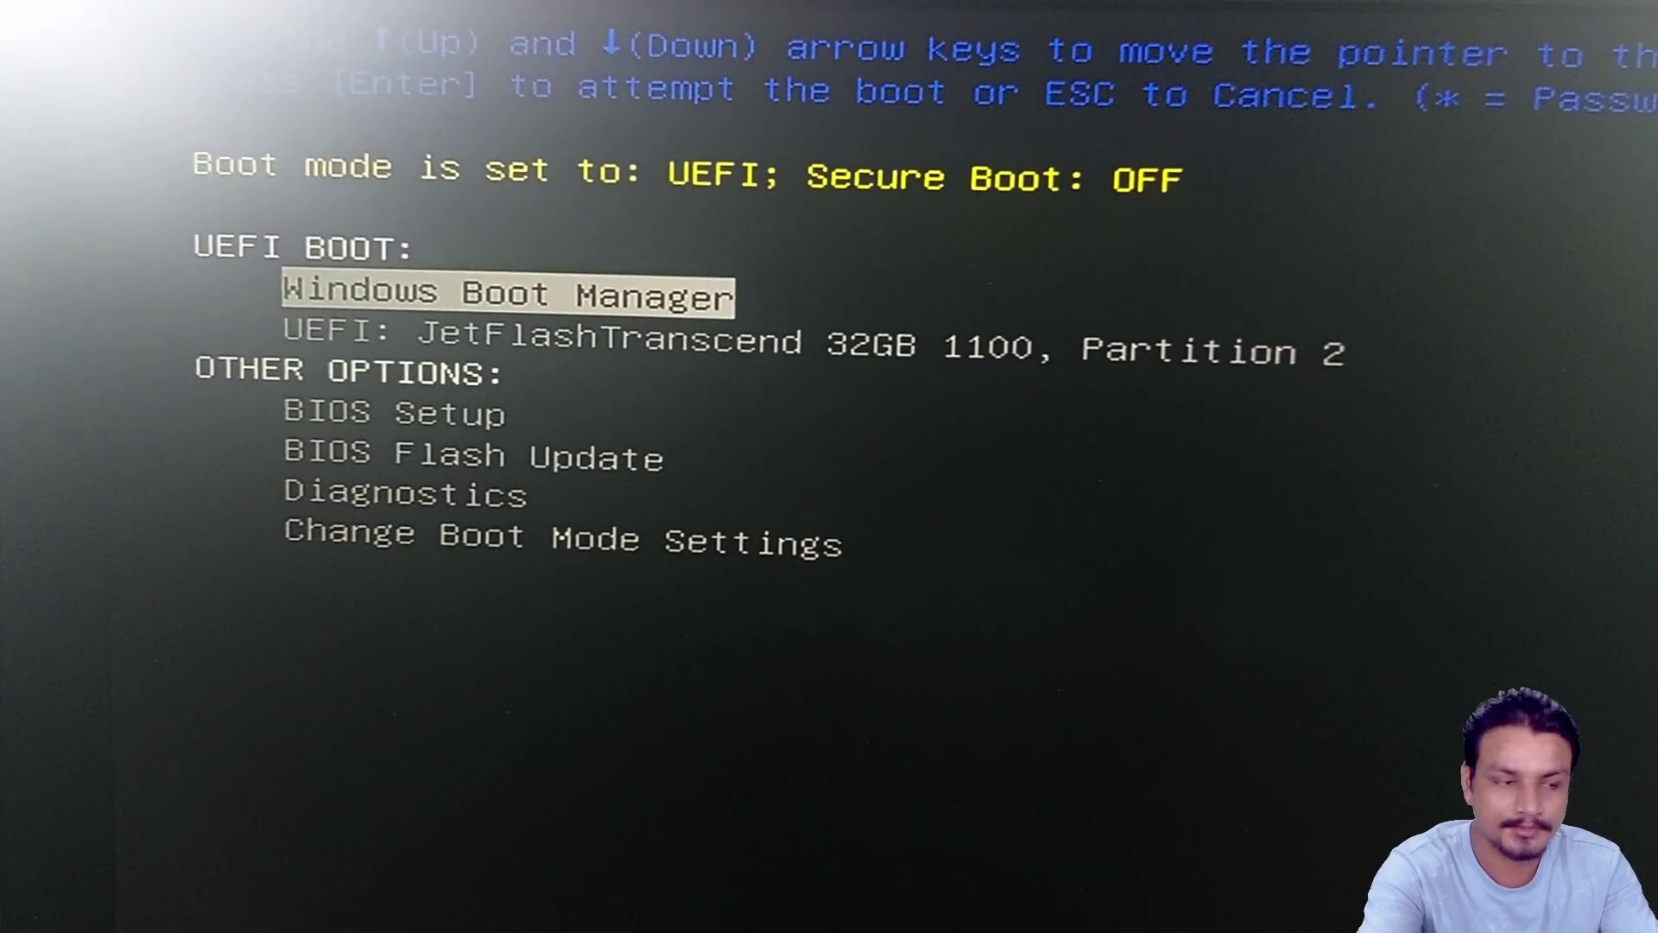
# - Boot from the UEFI: JetFlashTranscend 32GB 1100, Partition 2 entry
pyautogui.press('Down')
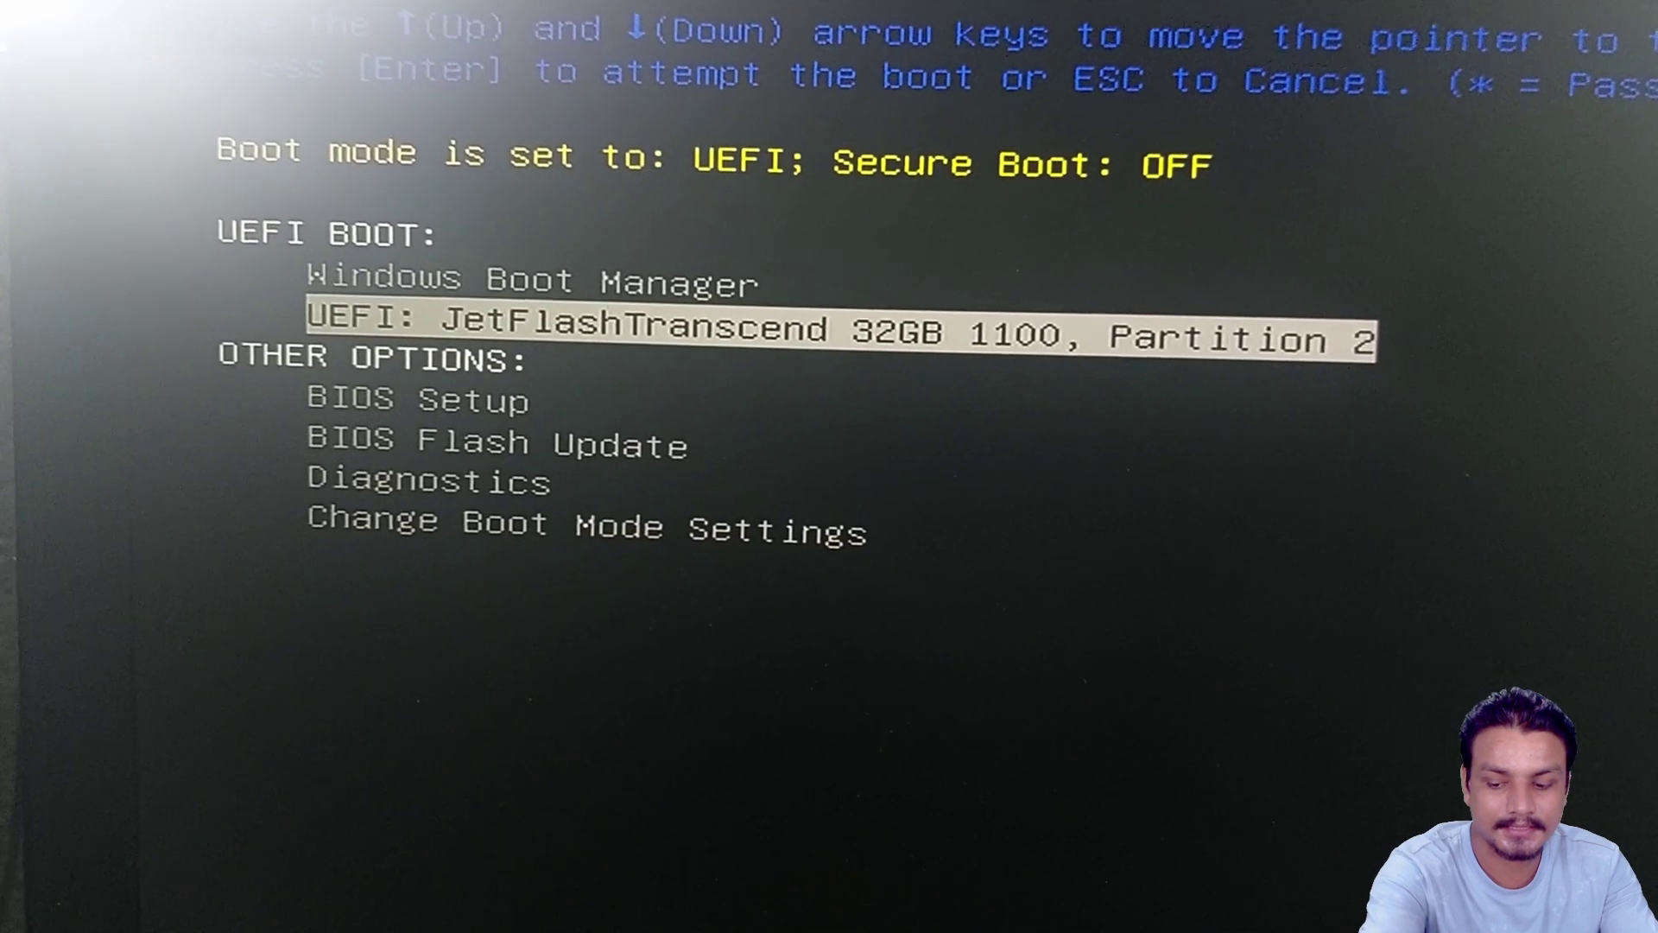
pyautogui.press('Return')
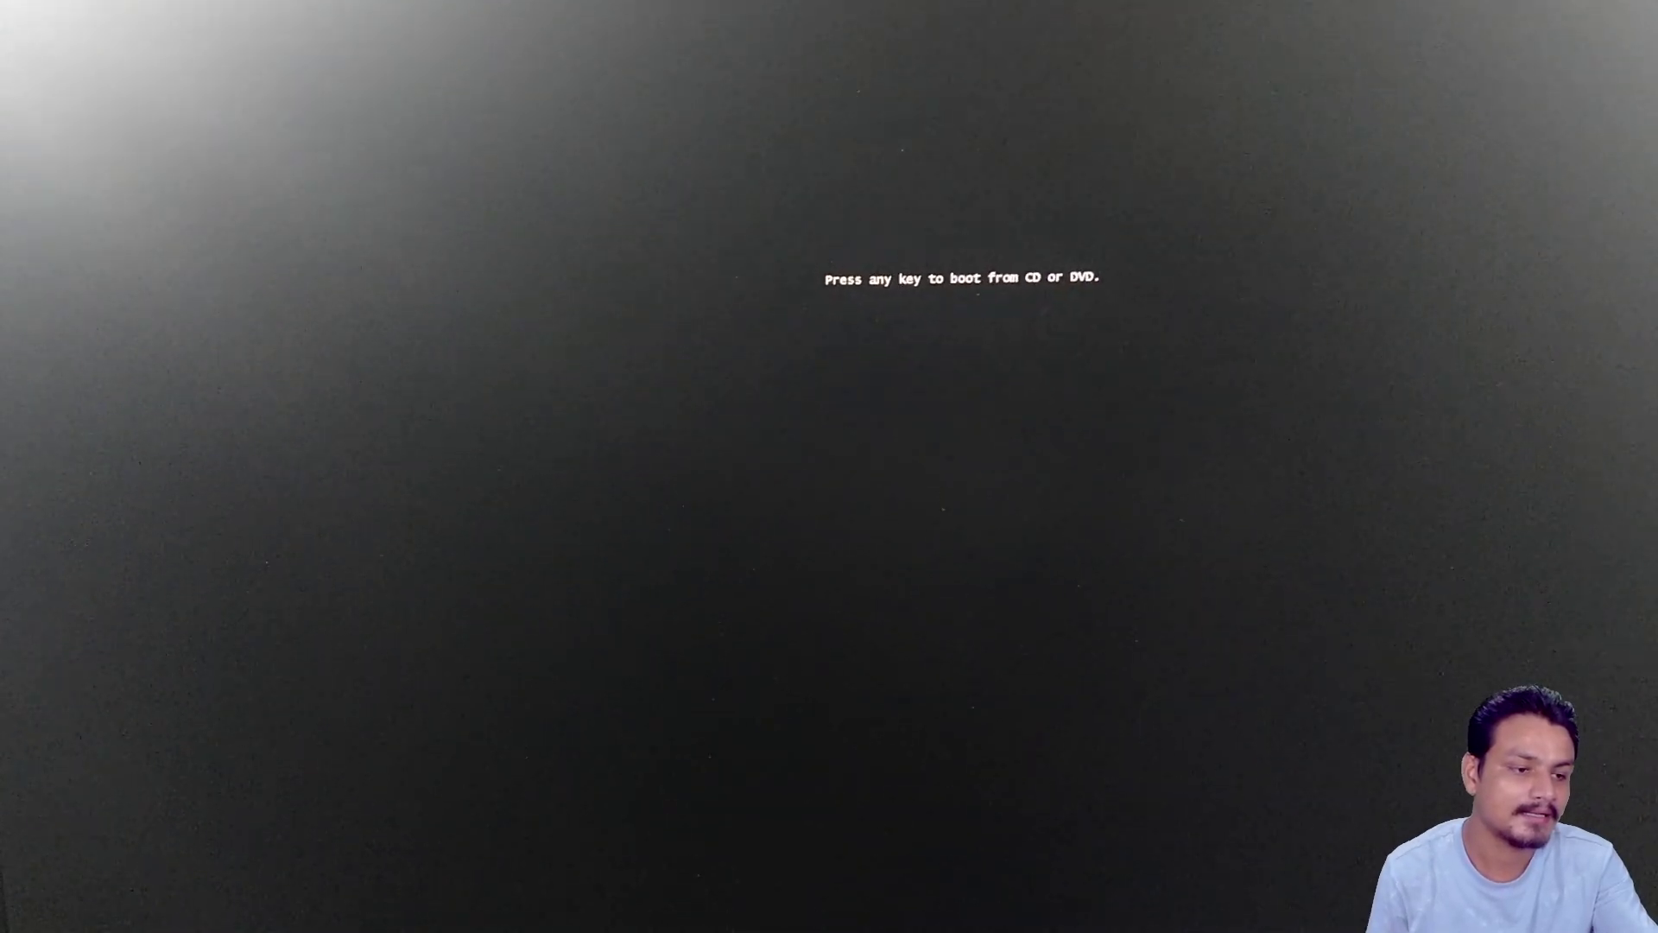
# - Boot the Windows 11 installer, accept English (United States) with US keyboard, and start installation
pyautogui.press('Return')
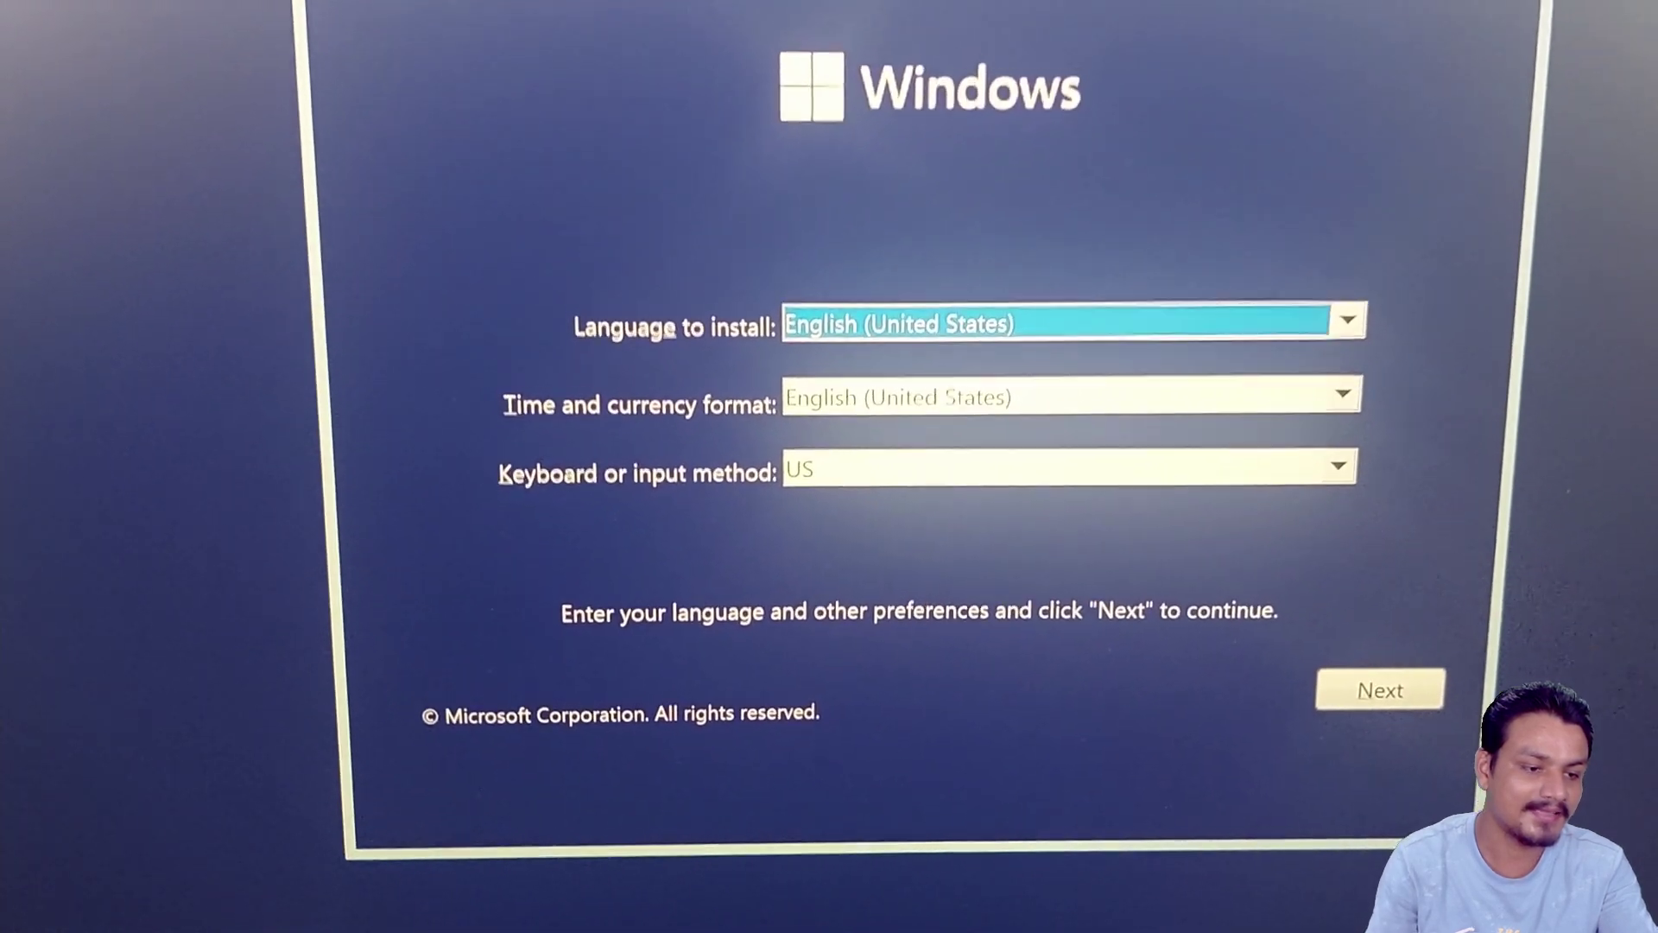
pyautogui.click(1304, 687)
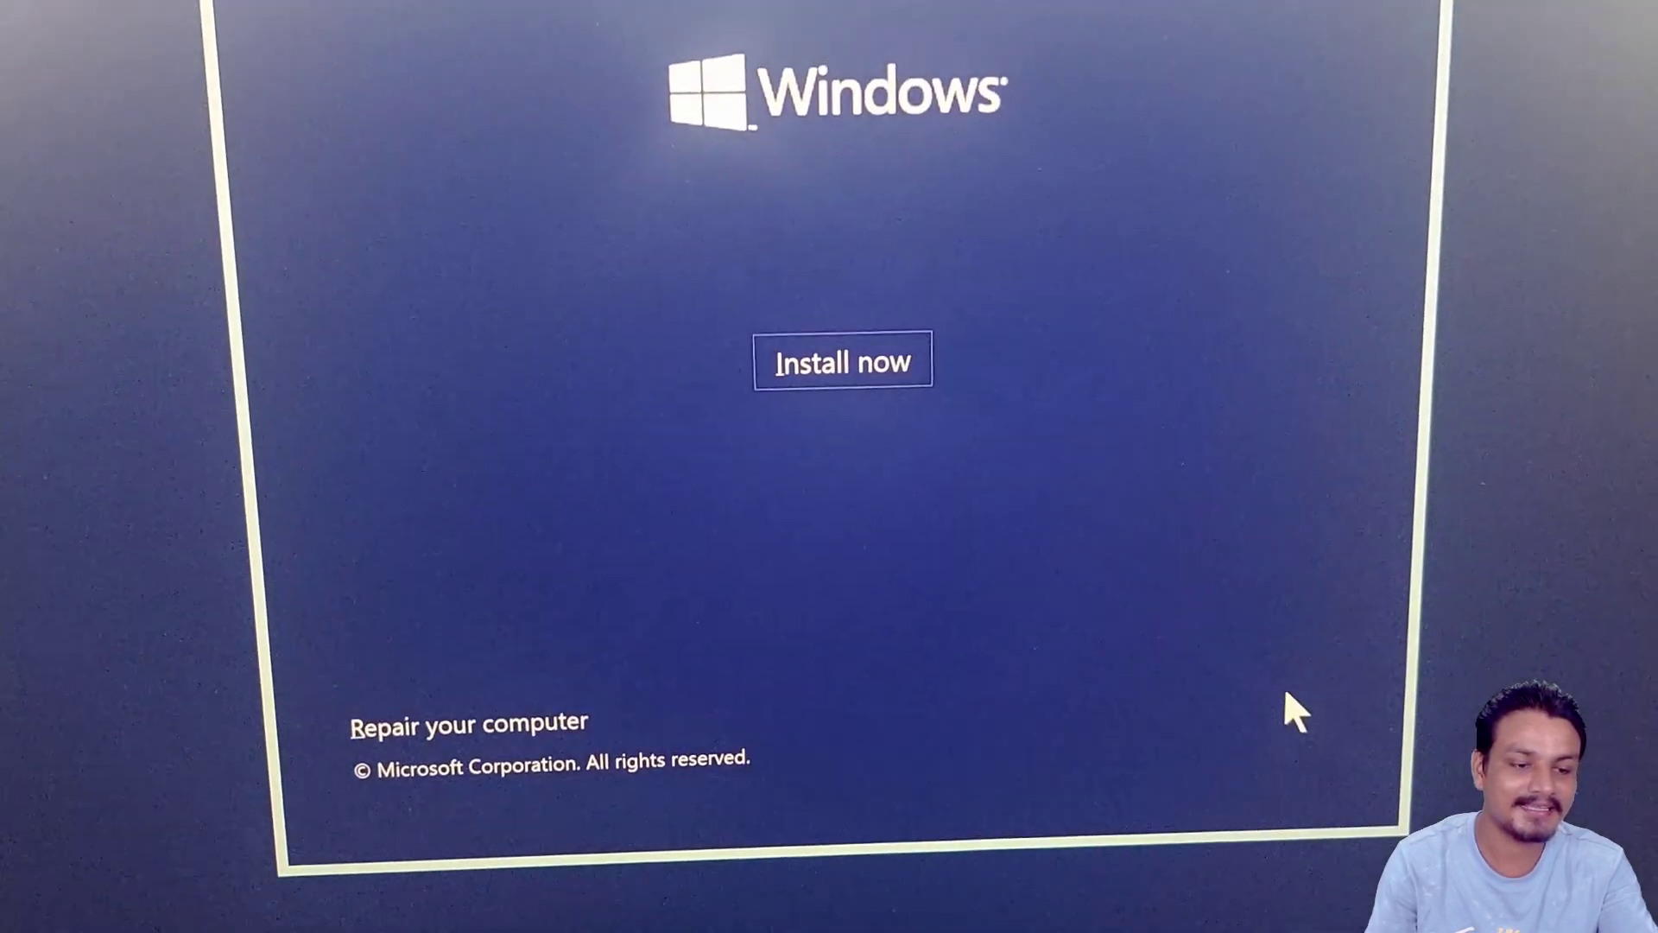
pyautogui.click(829, 367)
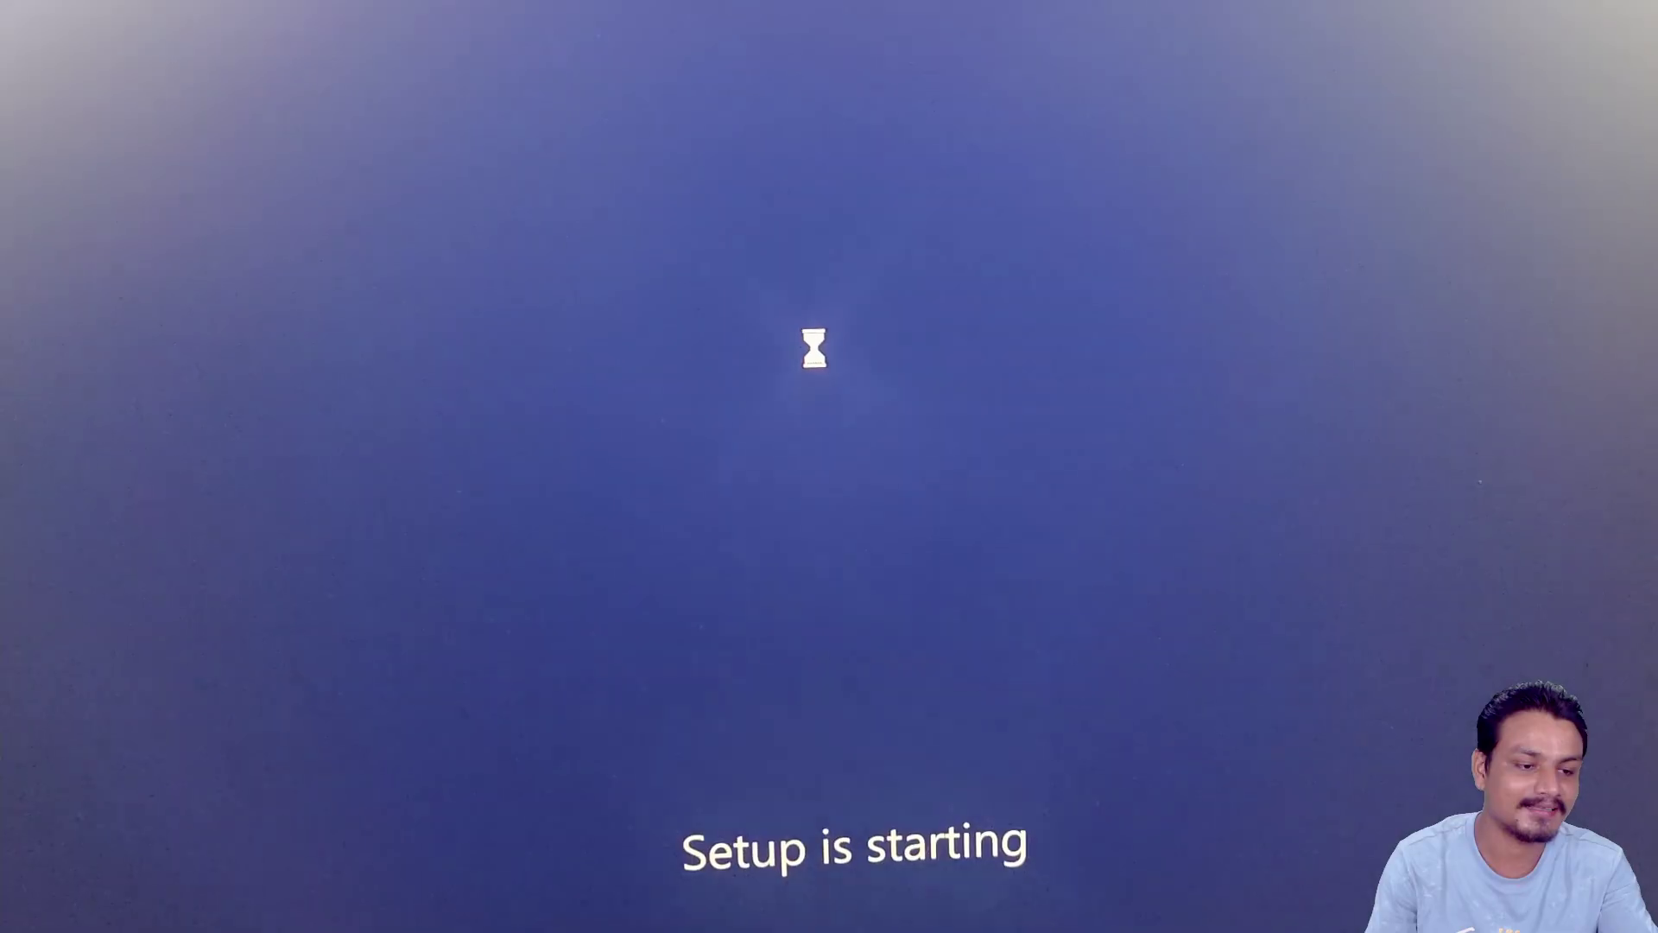